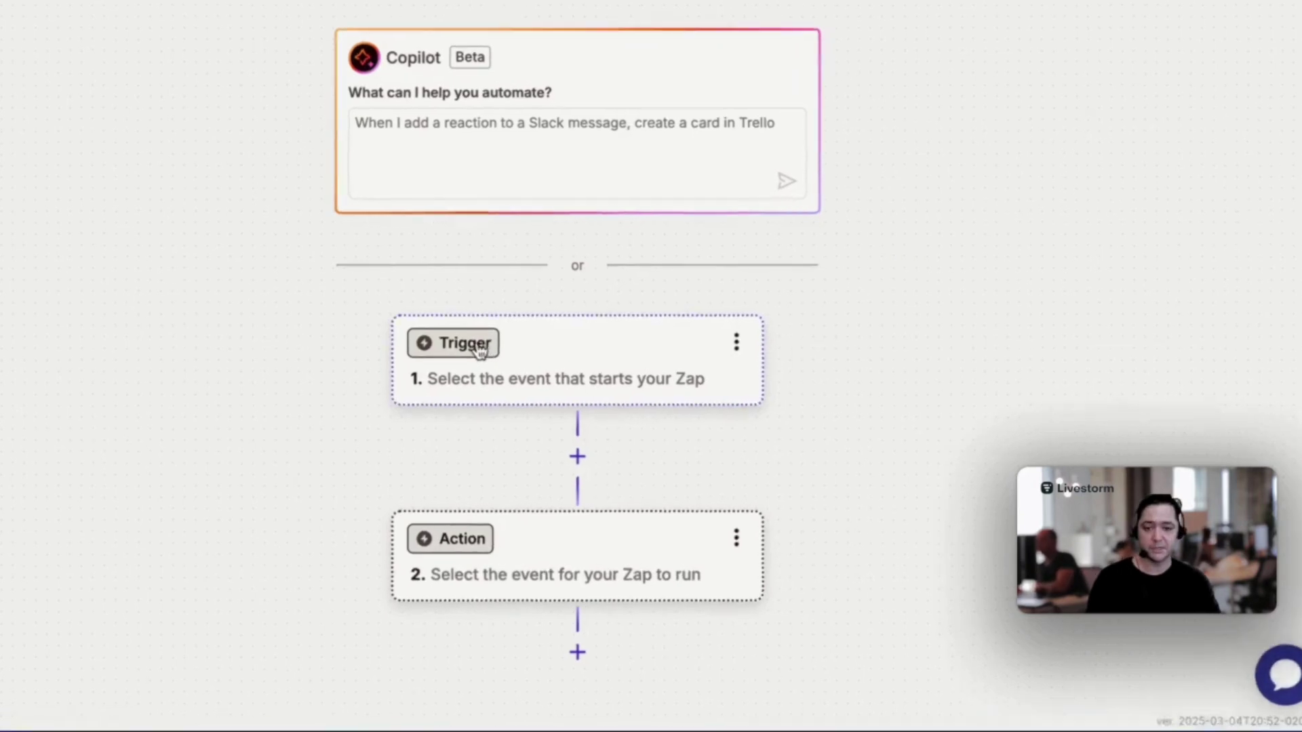
Open the app picker for the blank Zap's trigger step
click(456, 347)
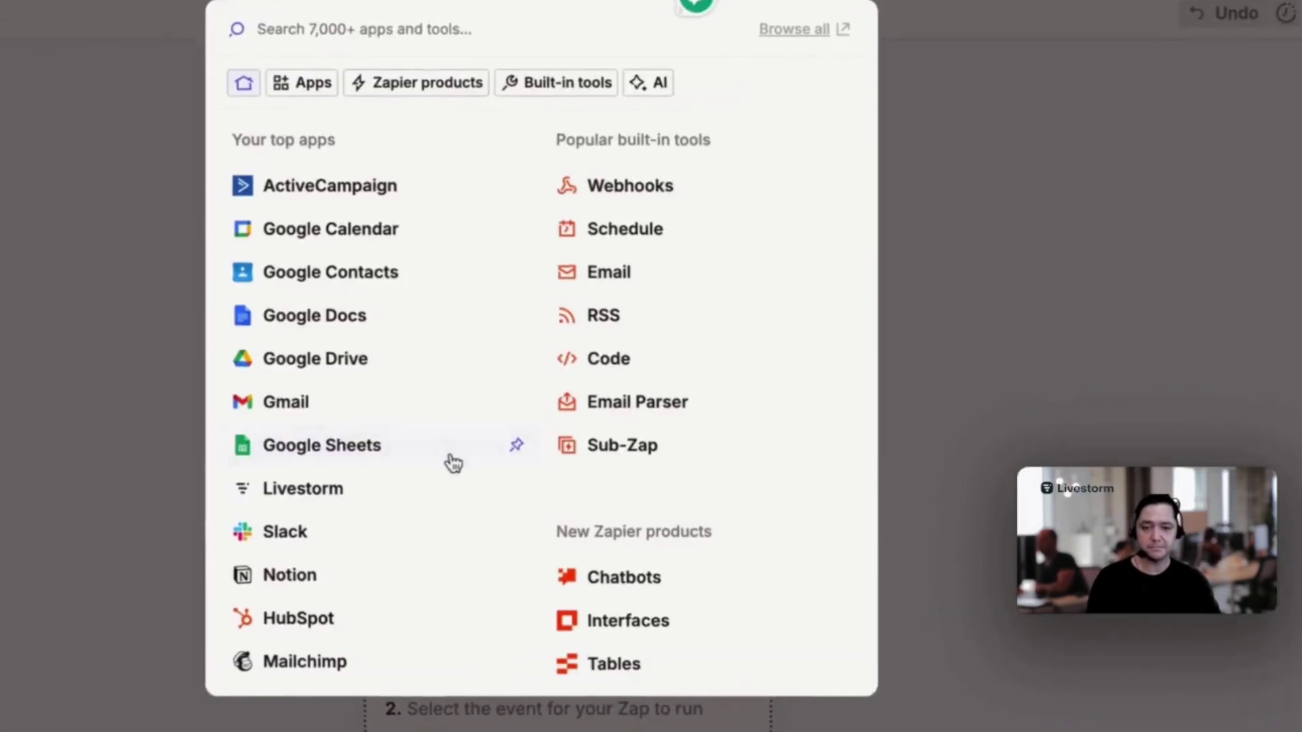
Set the trigger to Livestorm's New Registrant event and begin connecting a new Livestorm account
text(livestorm)
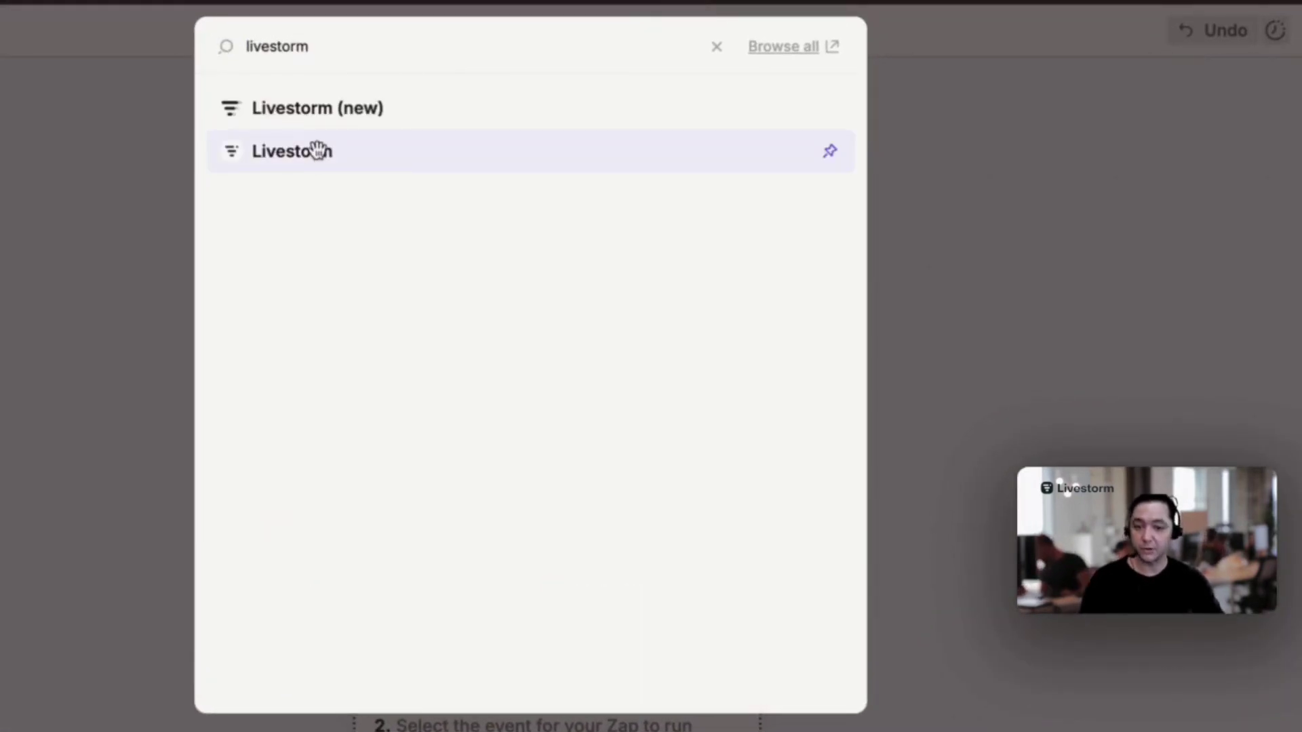
click(317, 150)
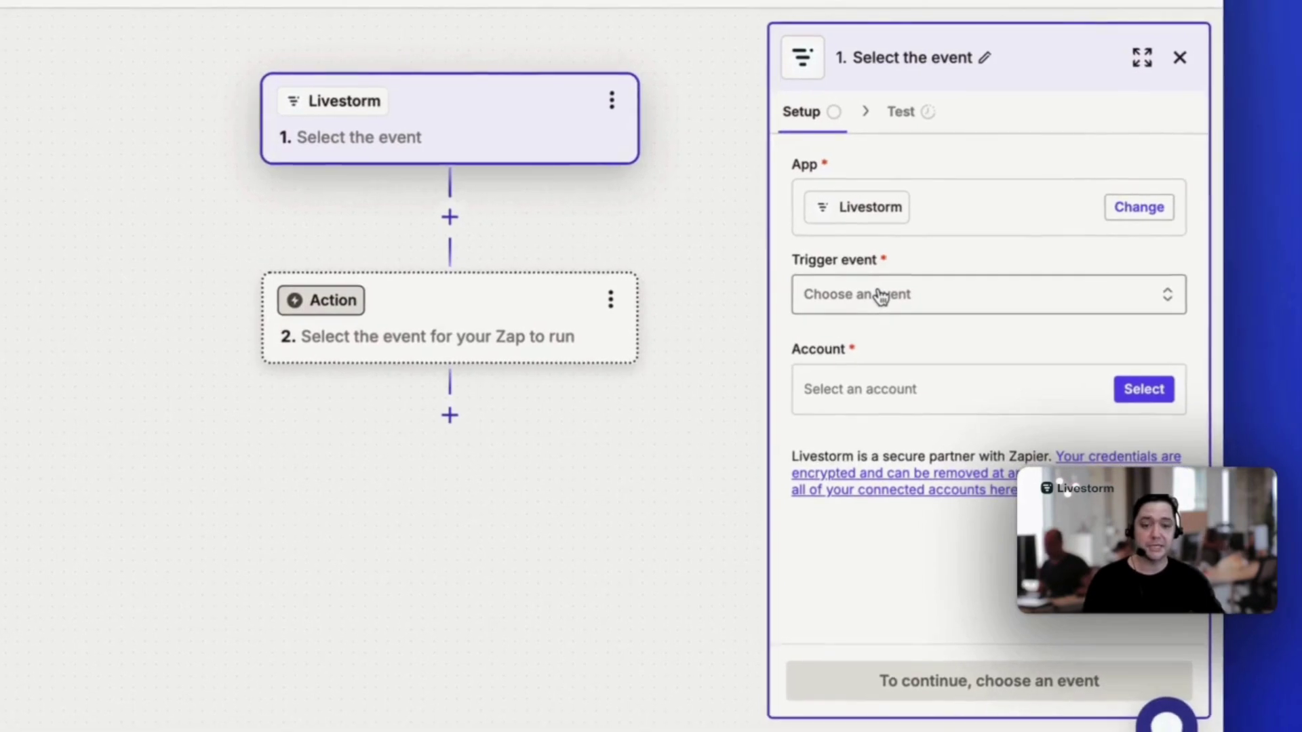
click(880, 297)
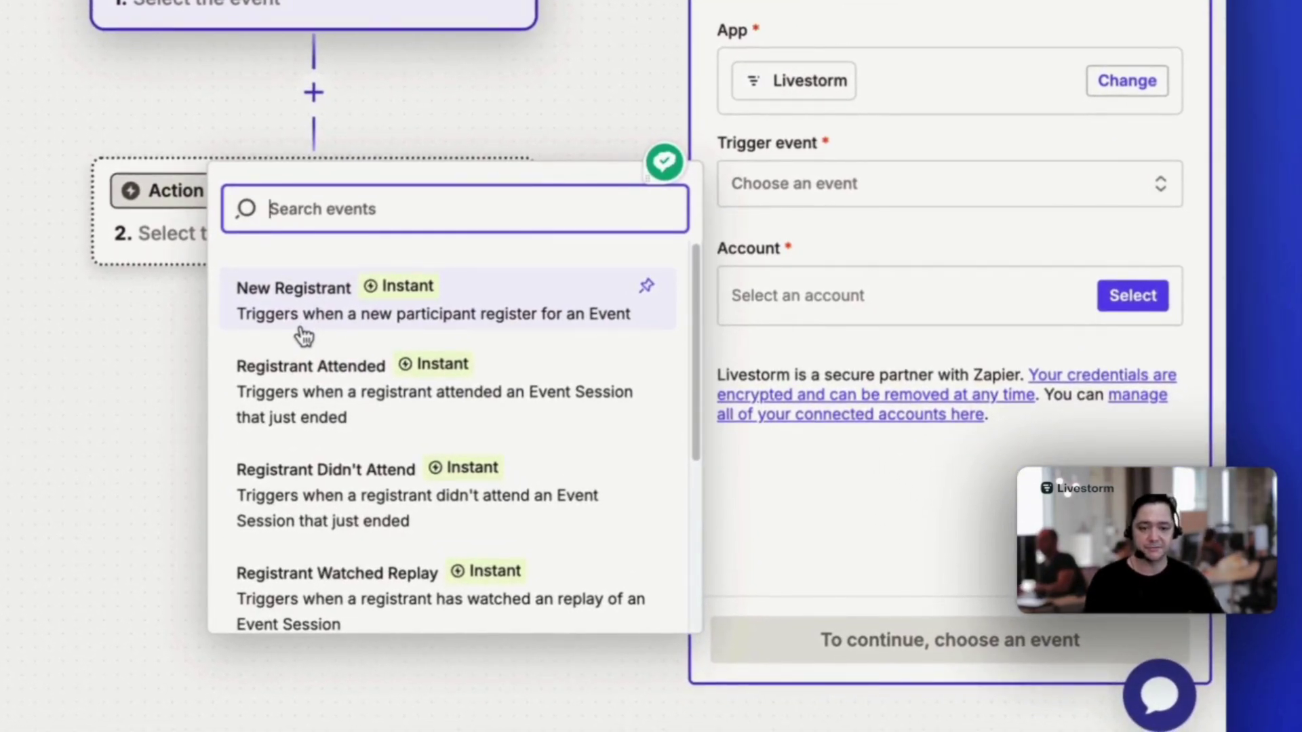
click(296, 317)
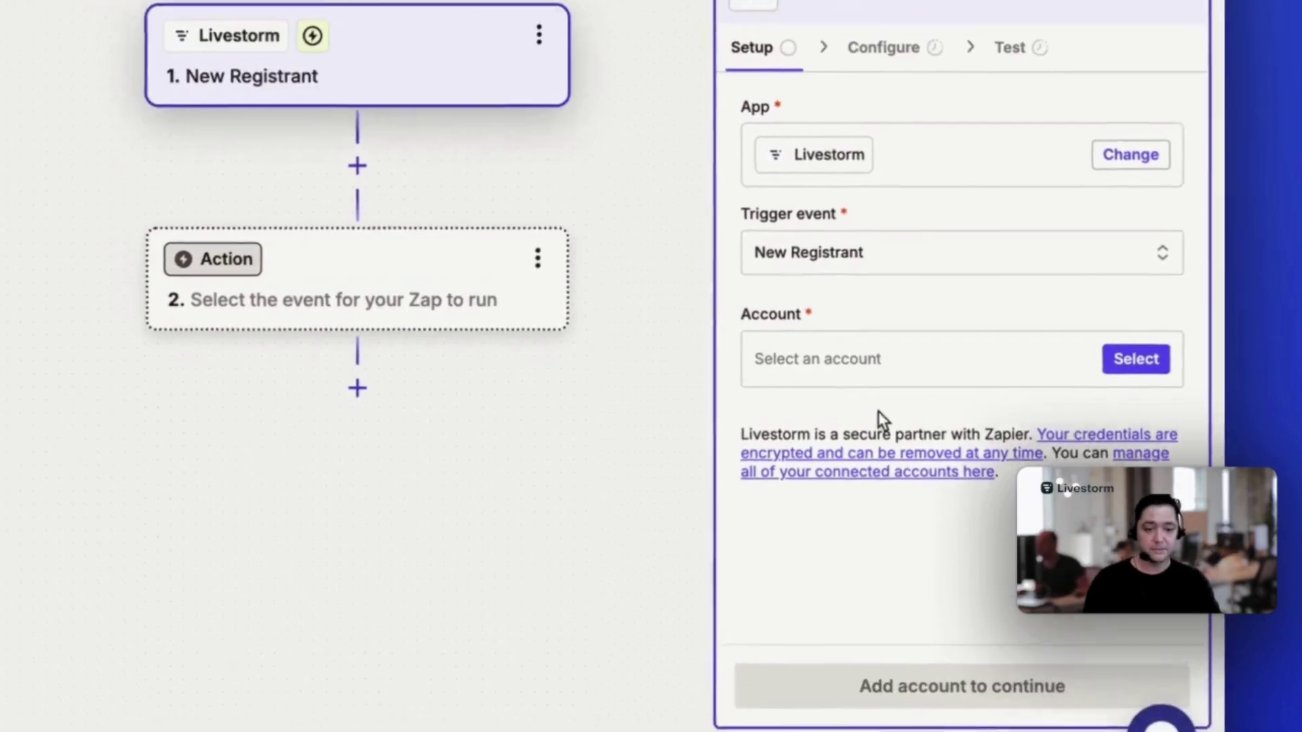
click(839, 388)
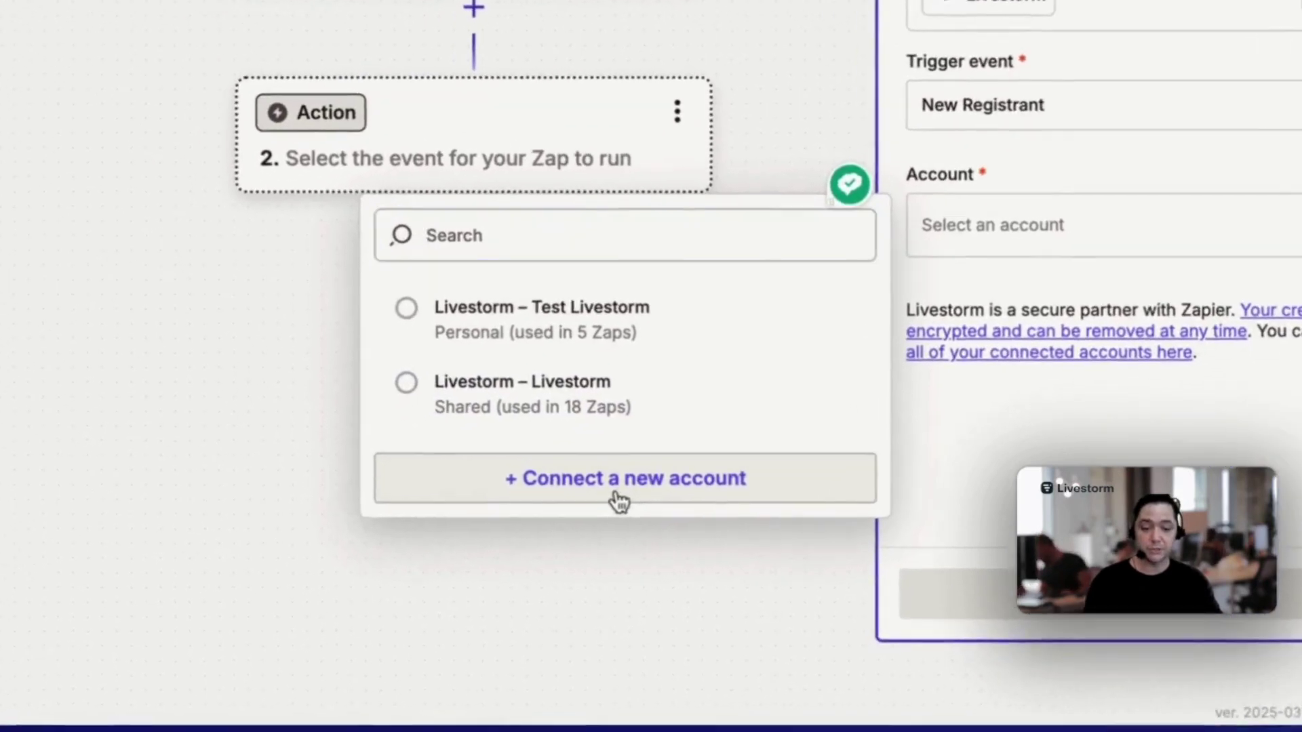
click(495, 542)
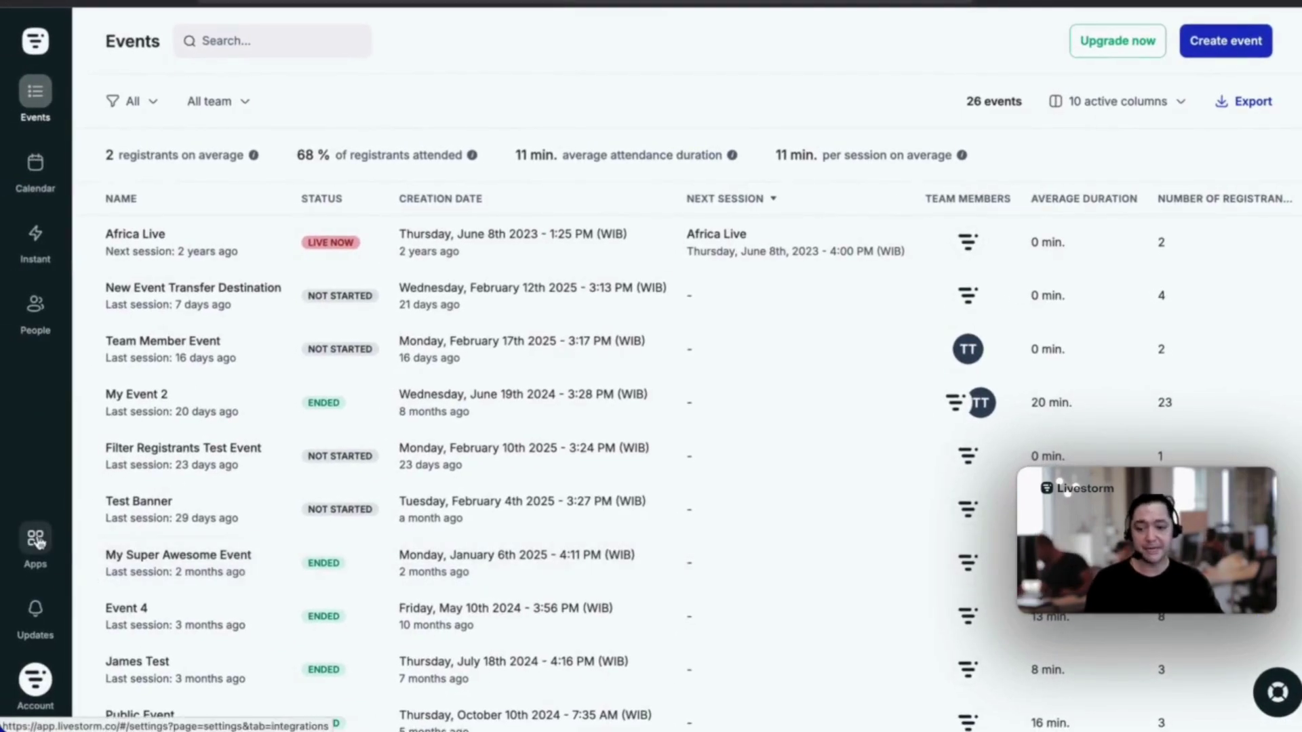
Copy the Zapier token from Livestorm's app marketplace to link the Livestorm account
click(35, 540)
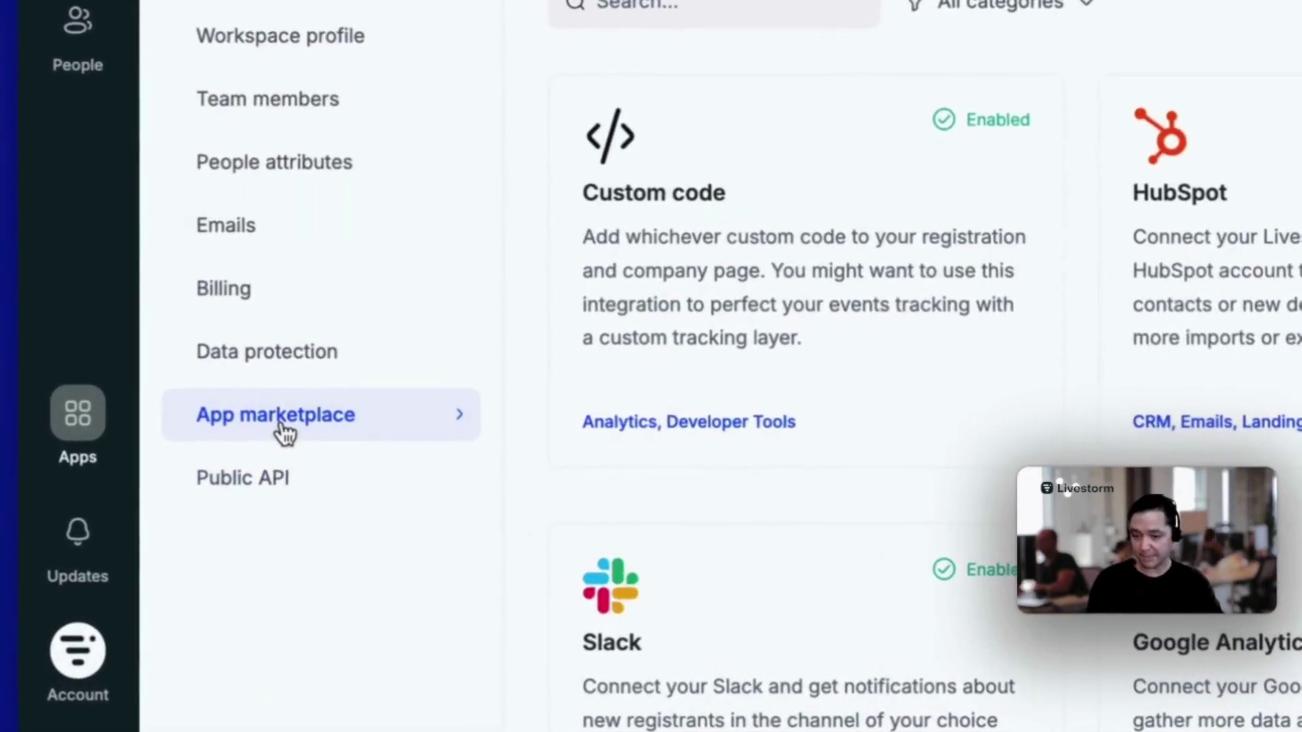
scroll(1278, 128, down, 5)
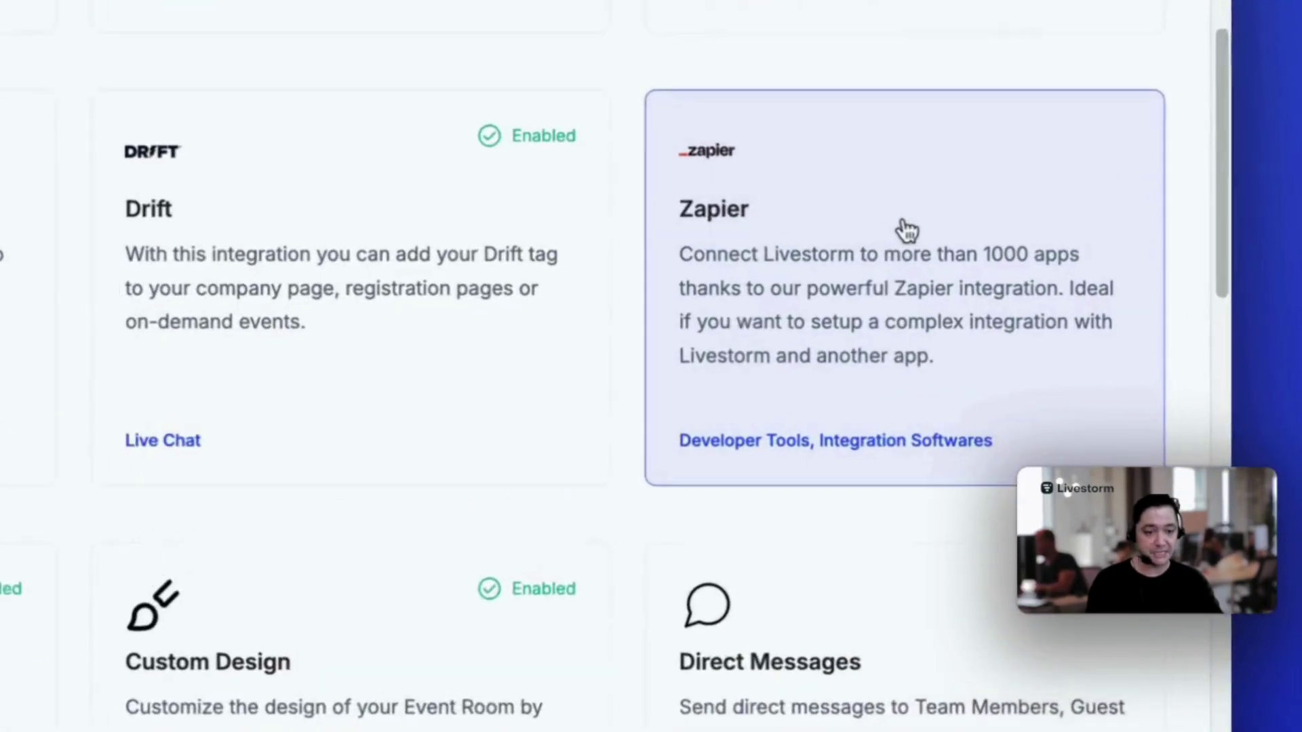
click(907, 231)
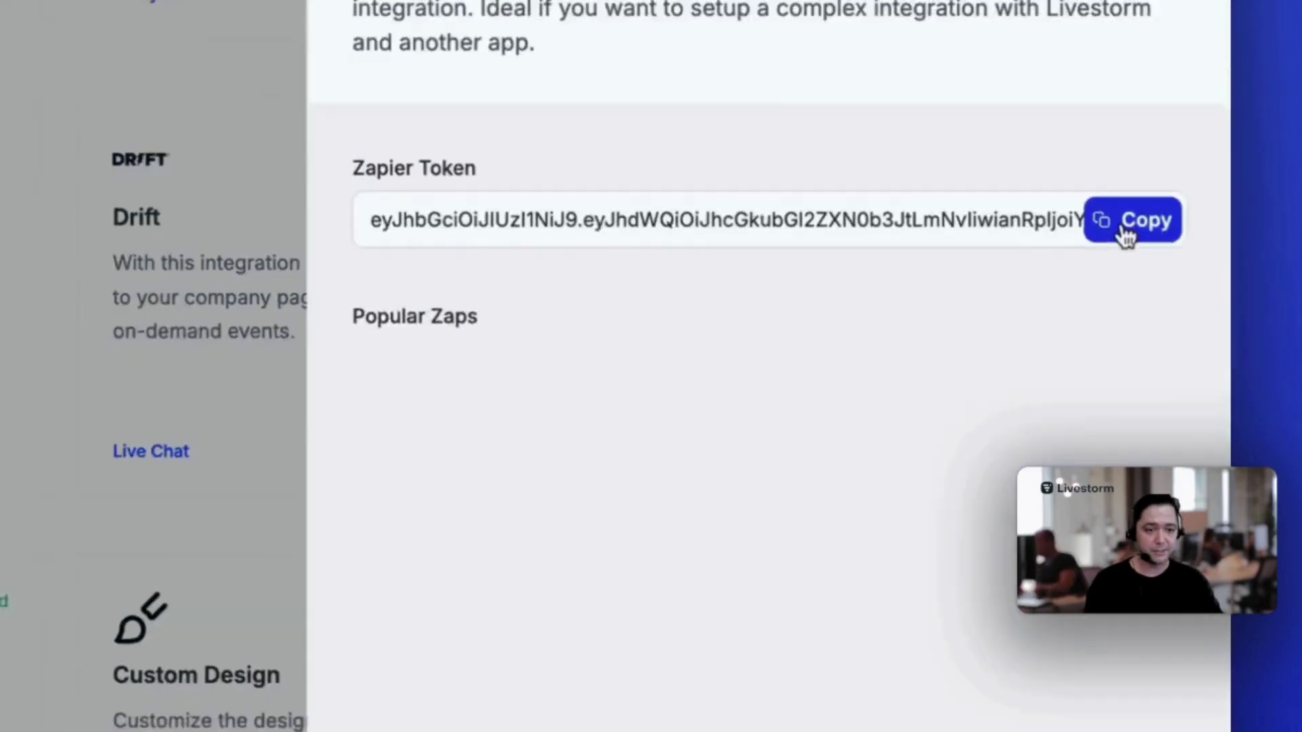
click(1161, 328)
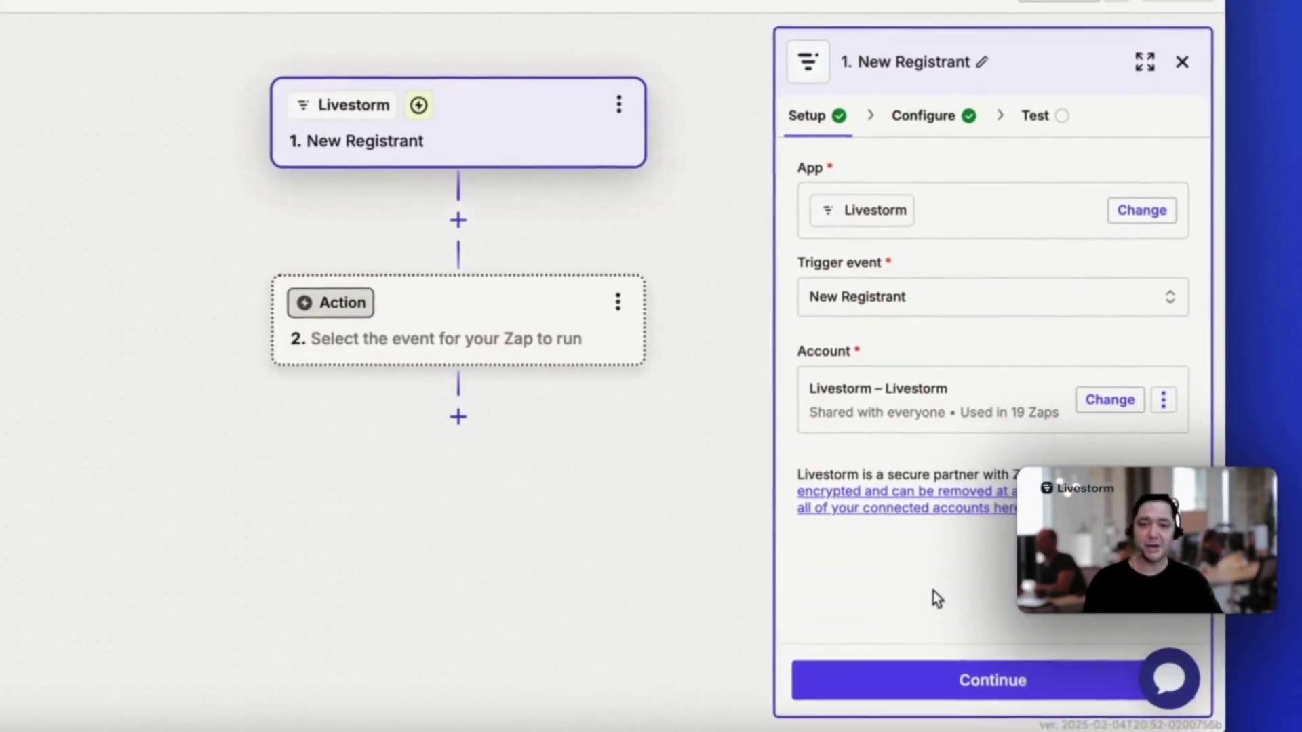
click(975, 679)
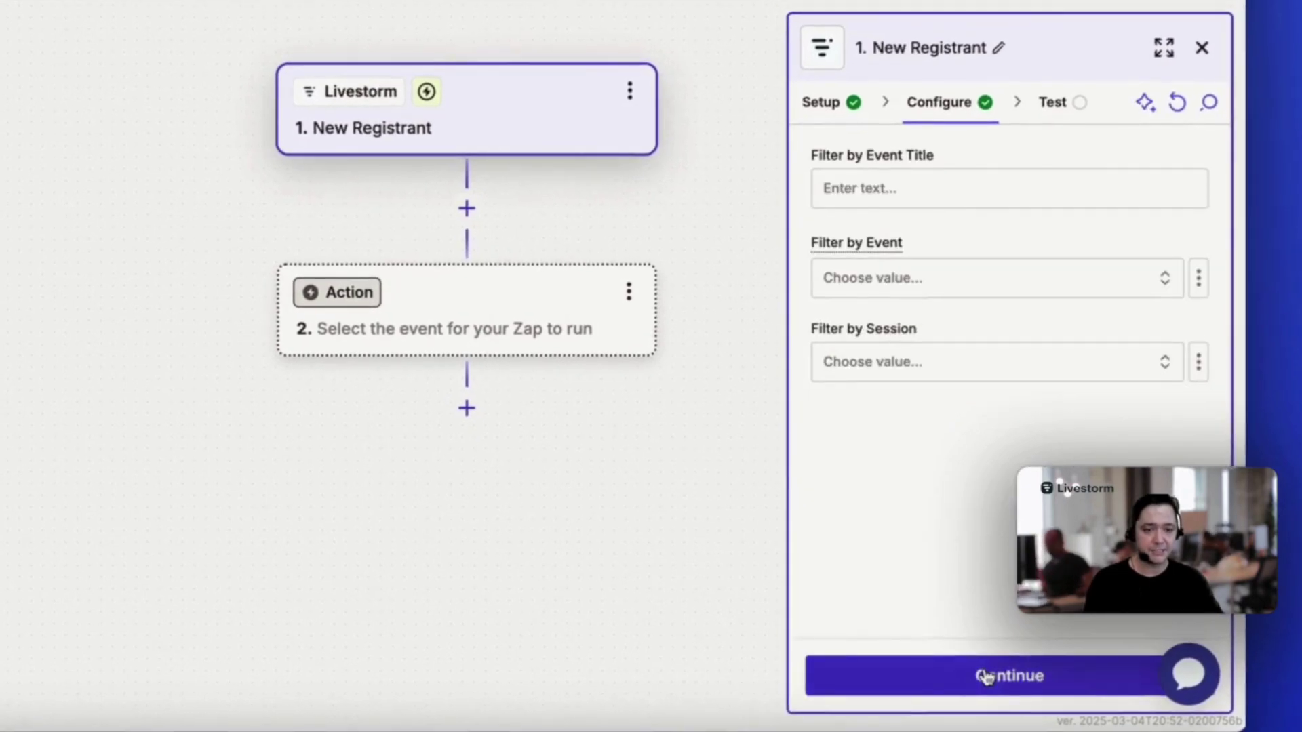
Filter the trigger to the 'Community Live Tutorial' event and its 17/6/2025, 8:00 PM session
click(908, 188)
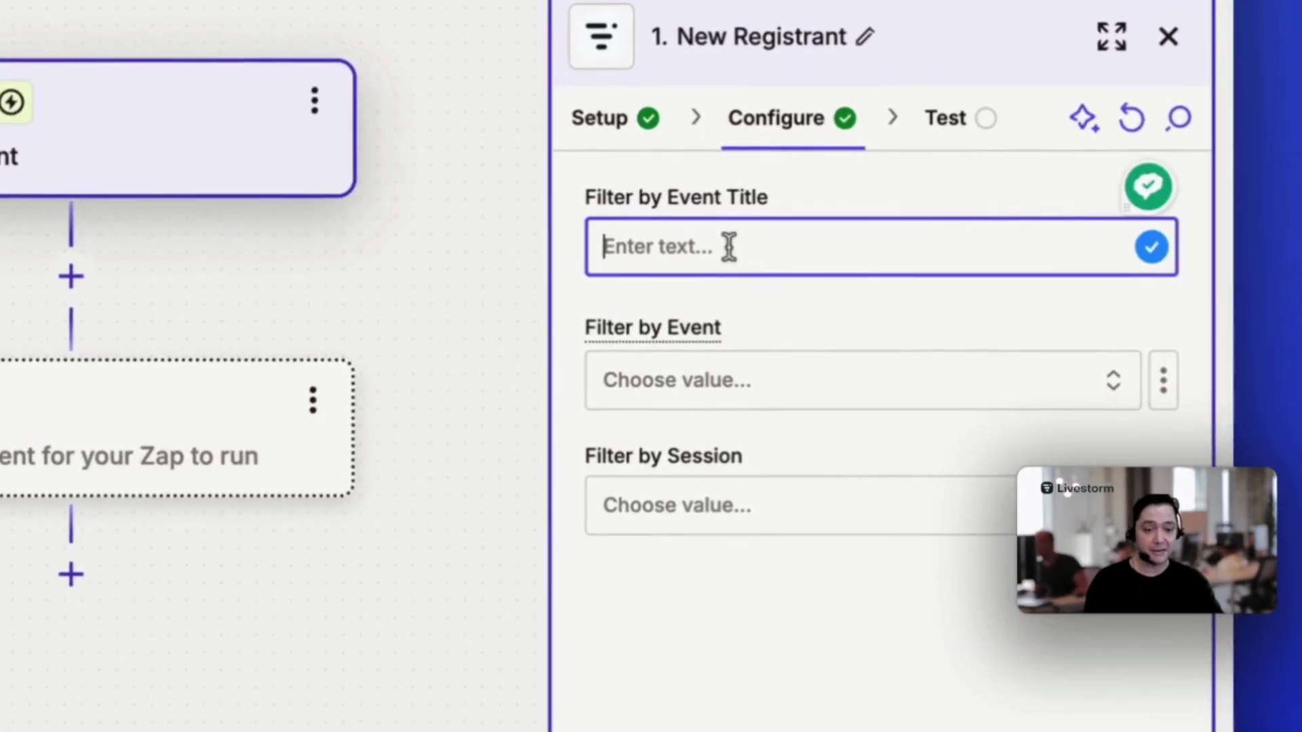
text(Community Live Tutorial)
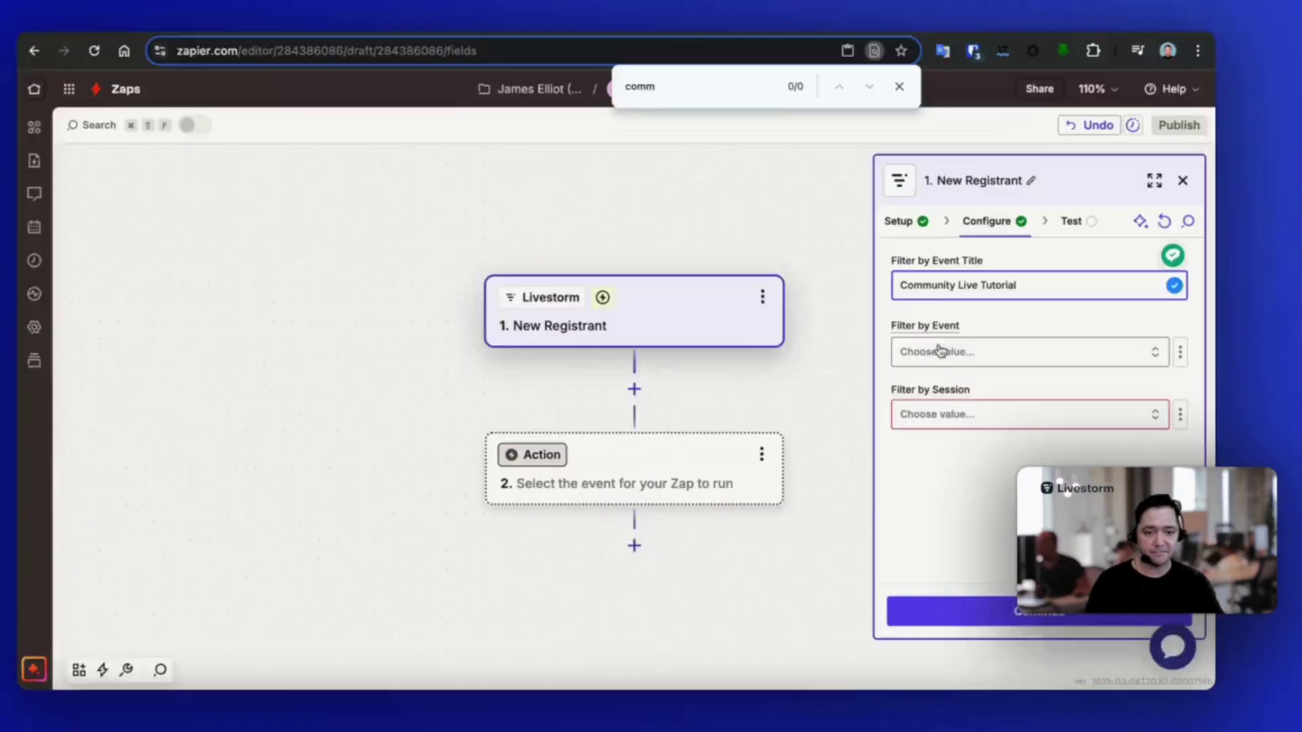
click(719, 380)
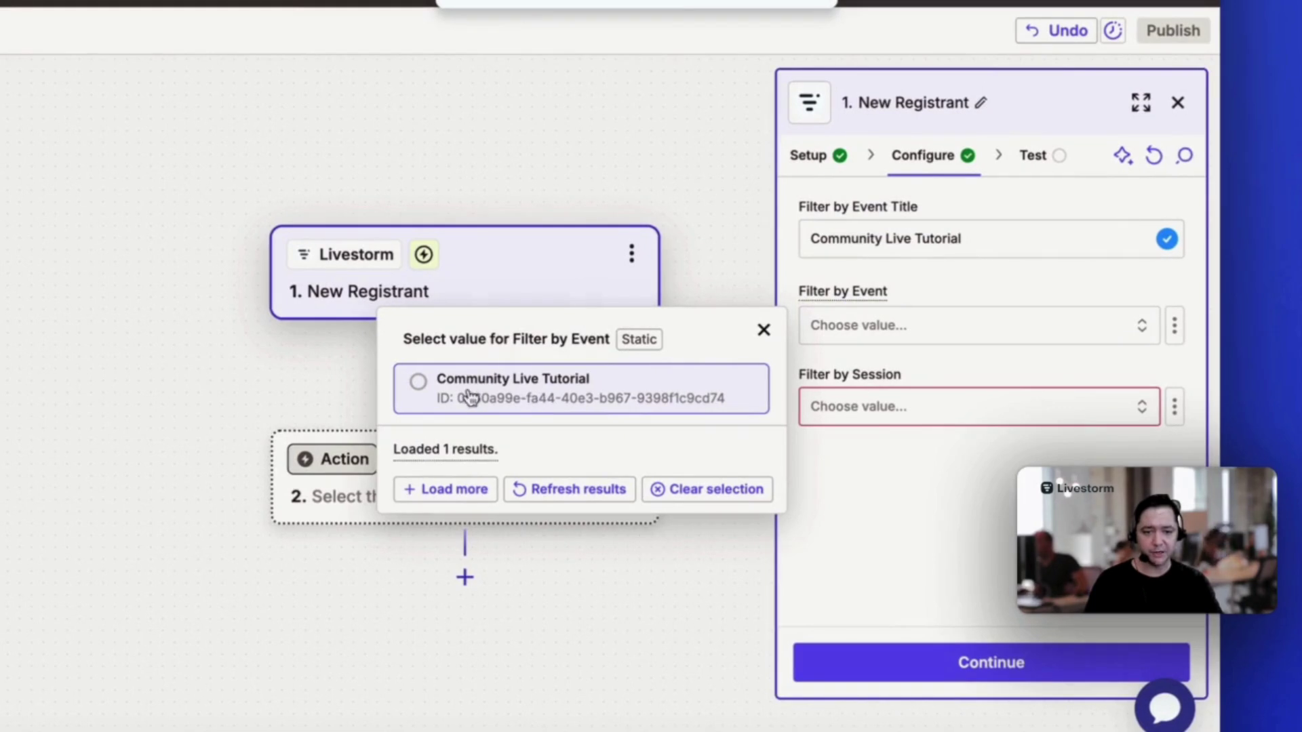
click(418, 390)
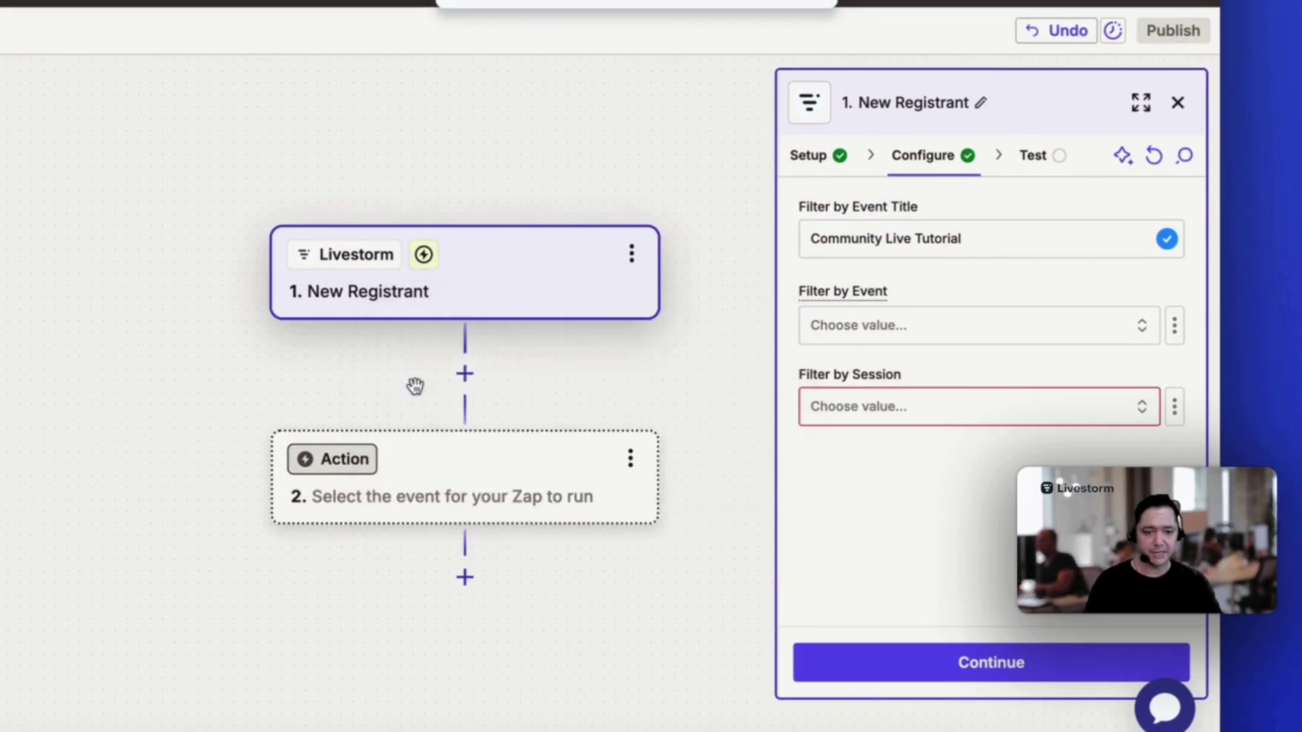
click(841, 408)
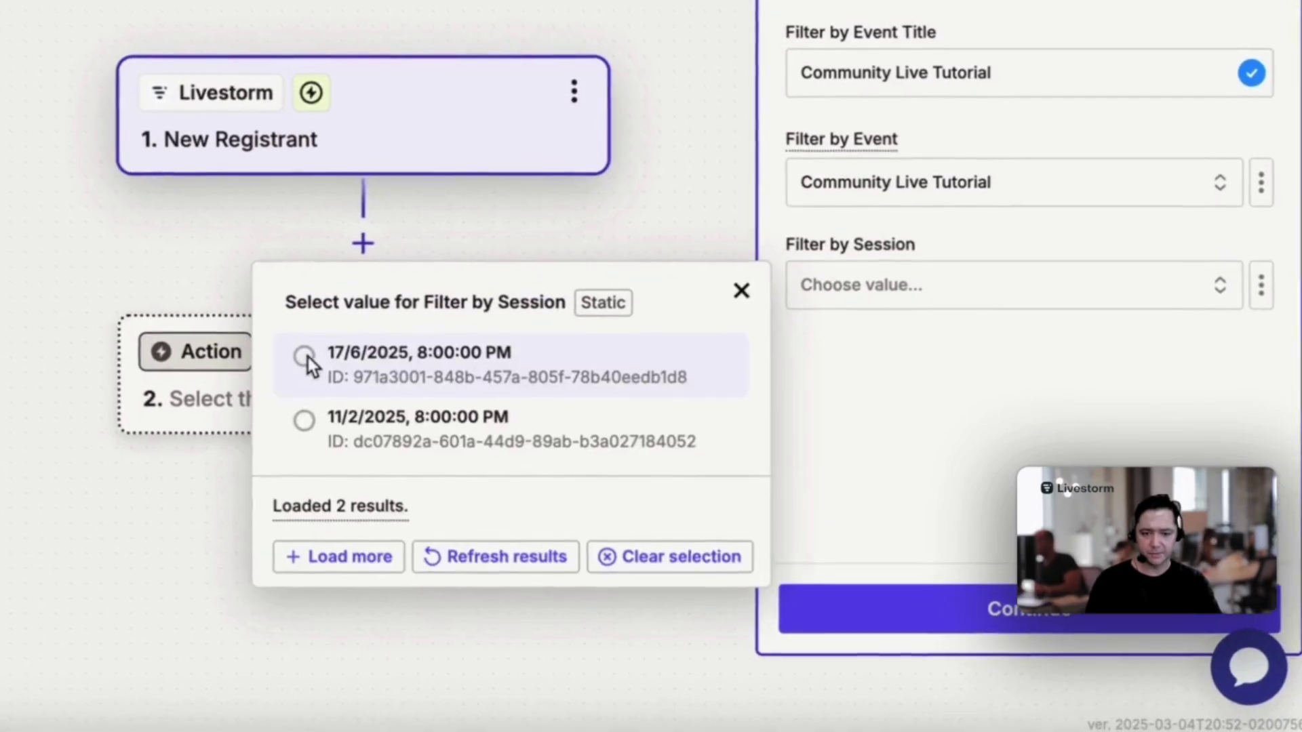
click(309, 359)
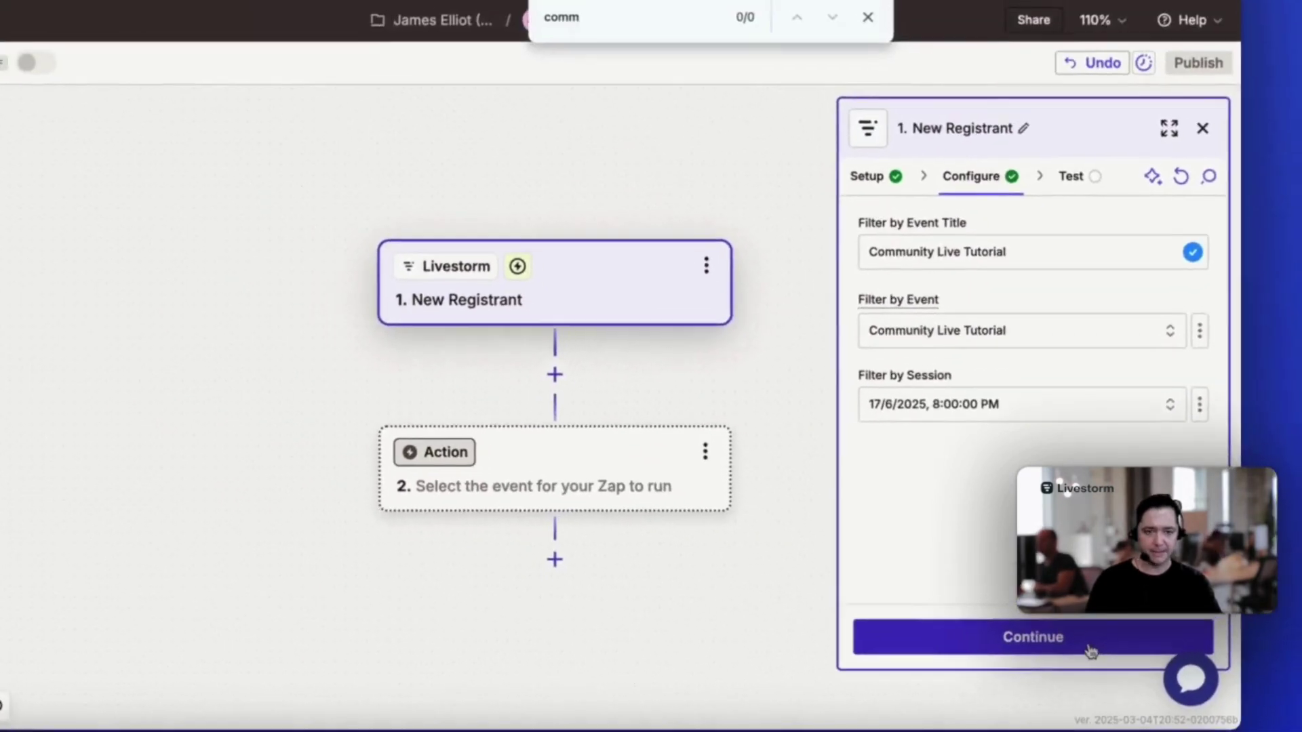
click(1106, 620)
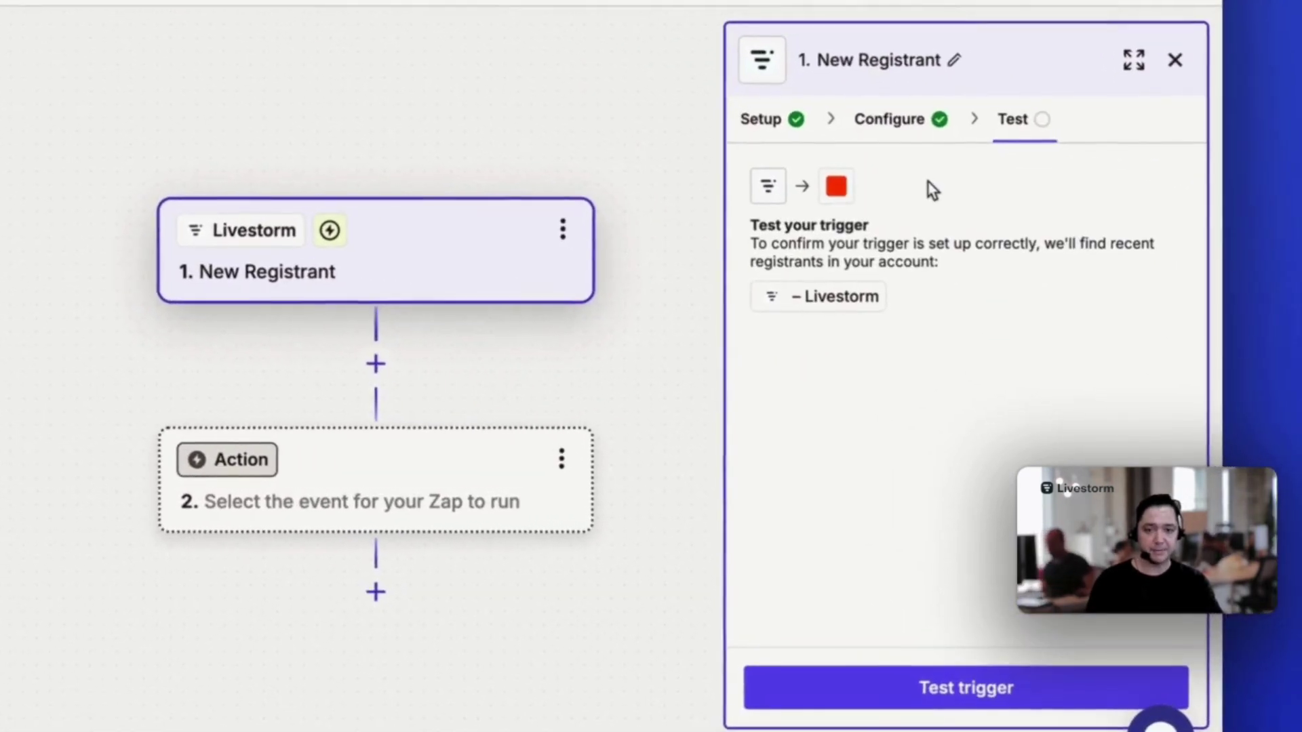
Test the trigger, inspect Registrant A, and pick Registrant B as the sample record
click(1032, 682)
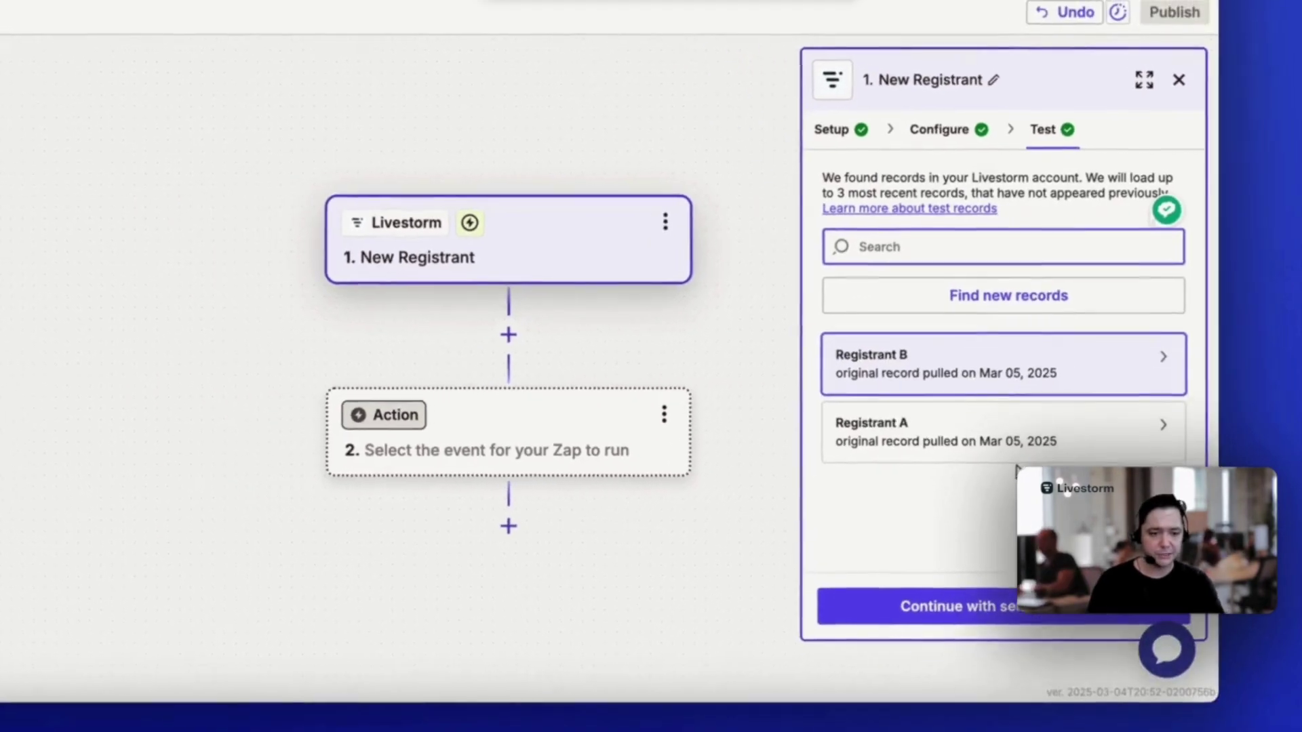
click(963, 427)
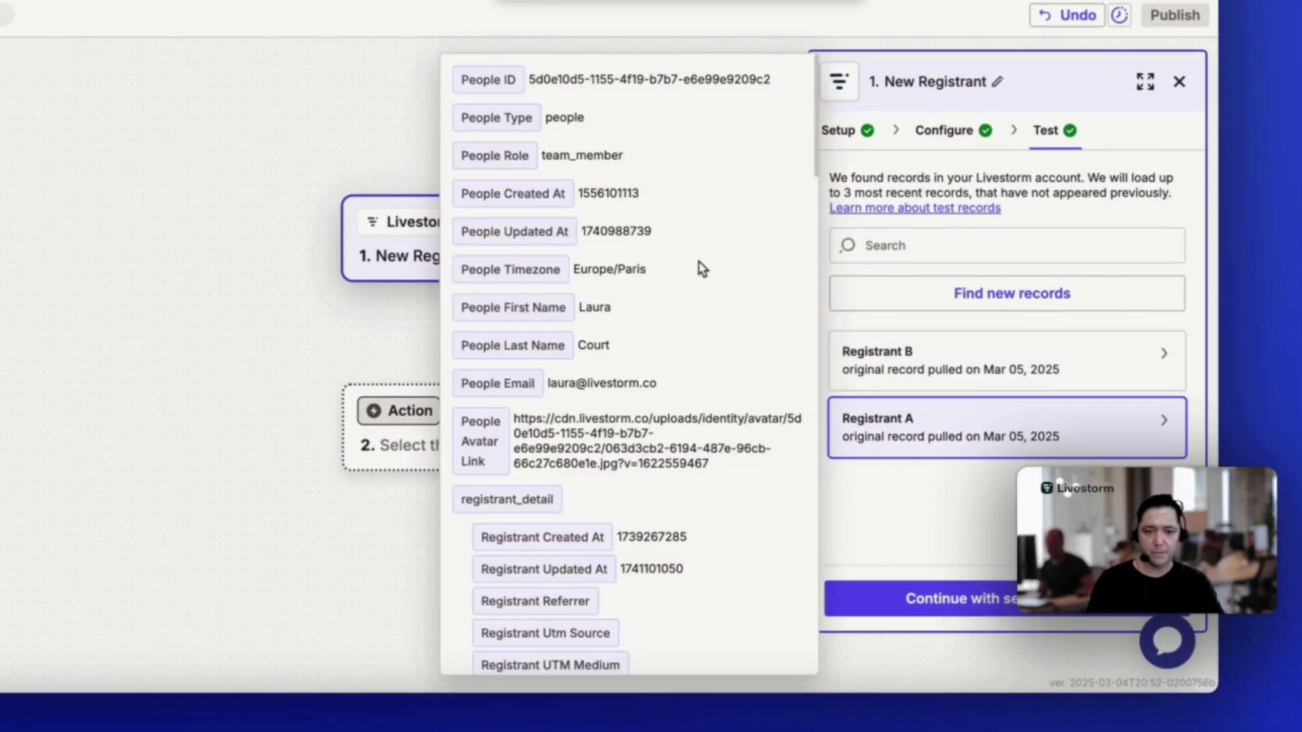
click(946, 377)
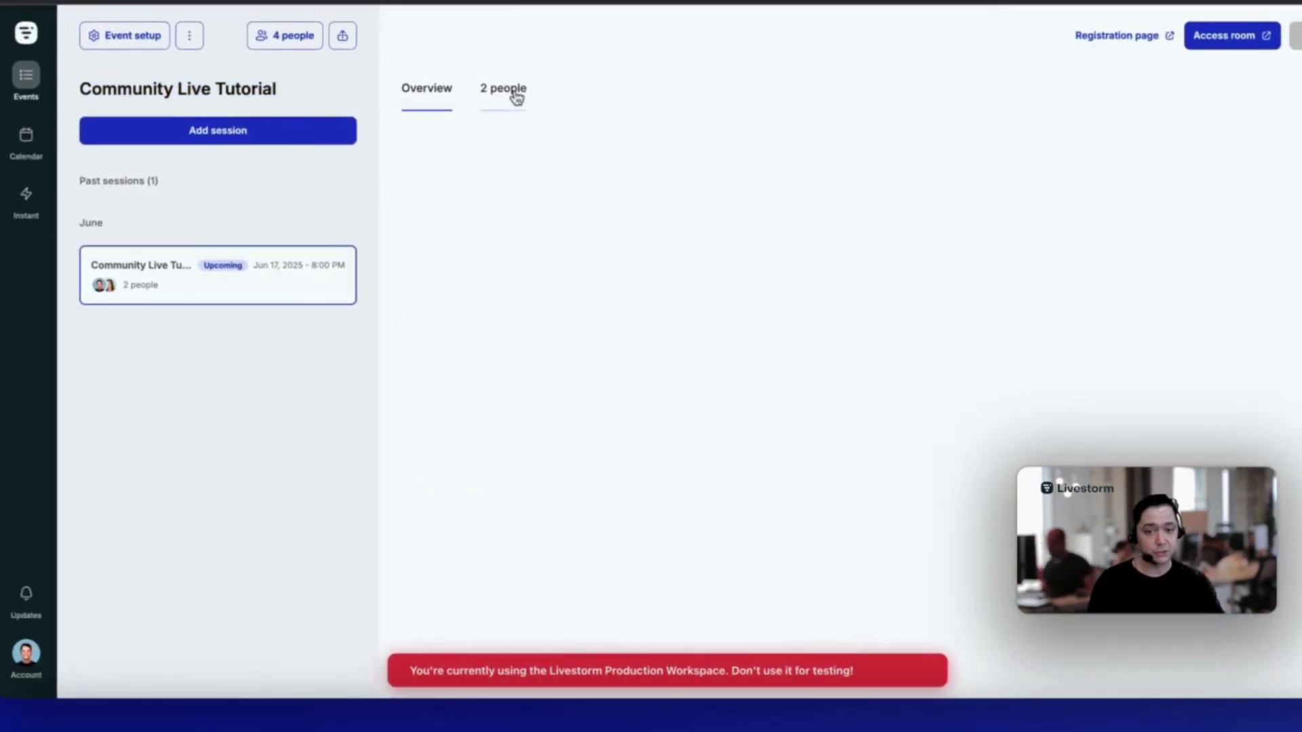
Show the '2 people' registered for the Community Live Tutorial event in Livestorm
click(514, 94)
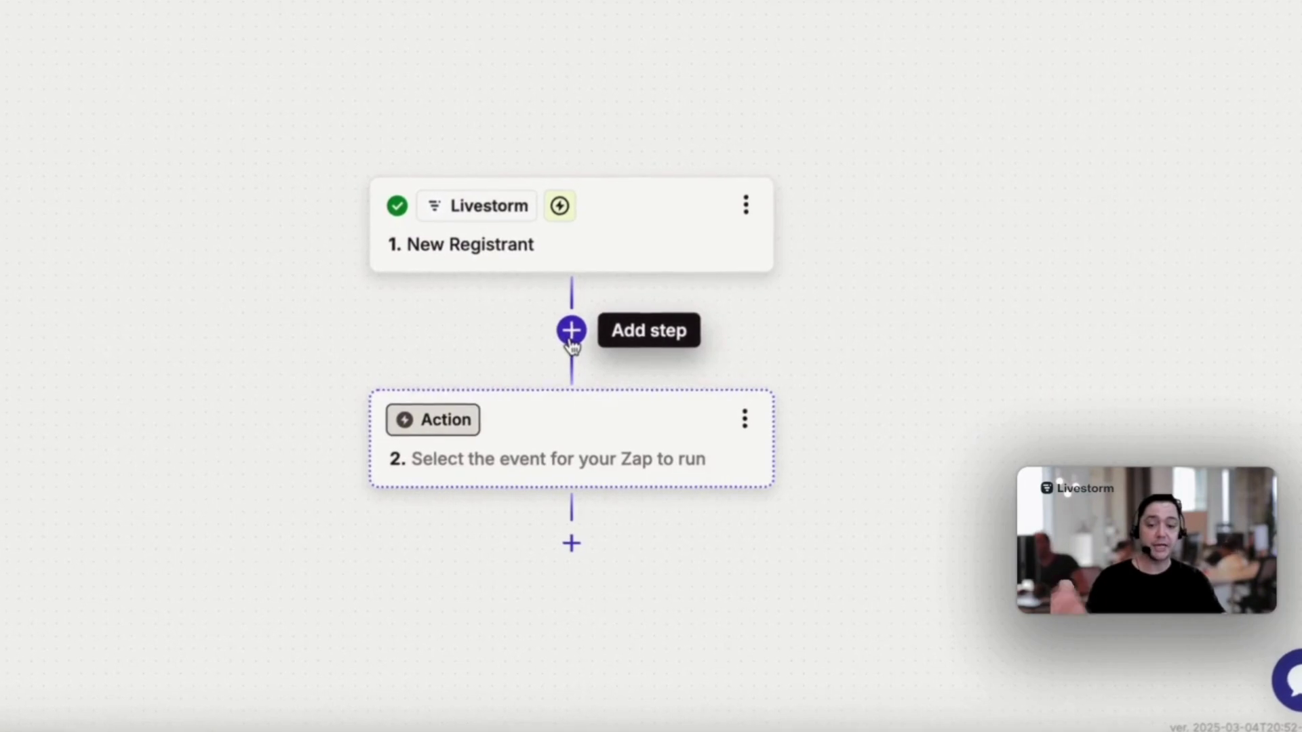
Insert a Filter step before the action using People Email with the Ends with condition
click(572, 330)
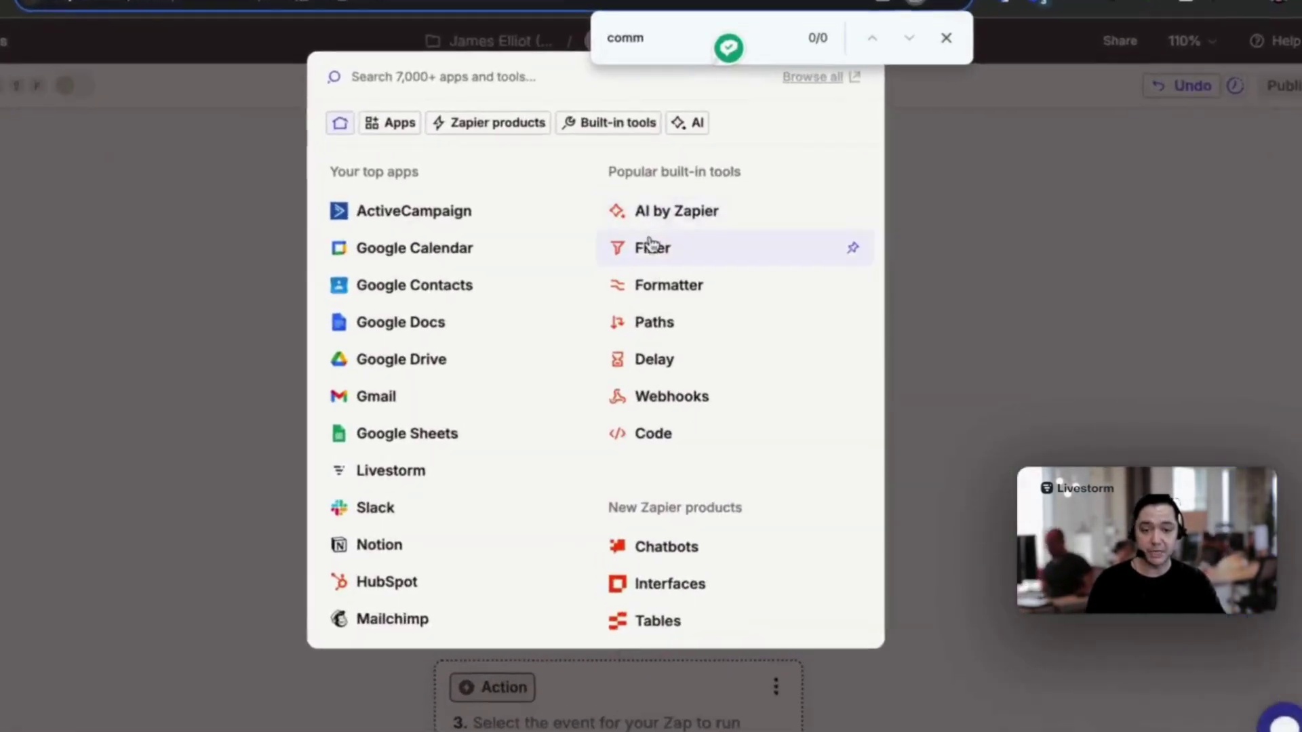
click(654, 256)
click(924, 229)
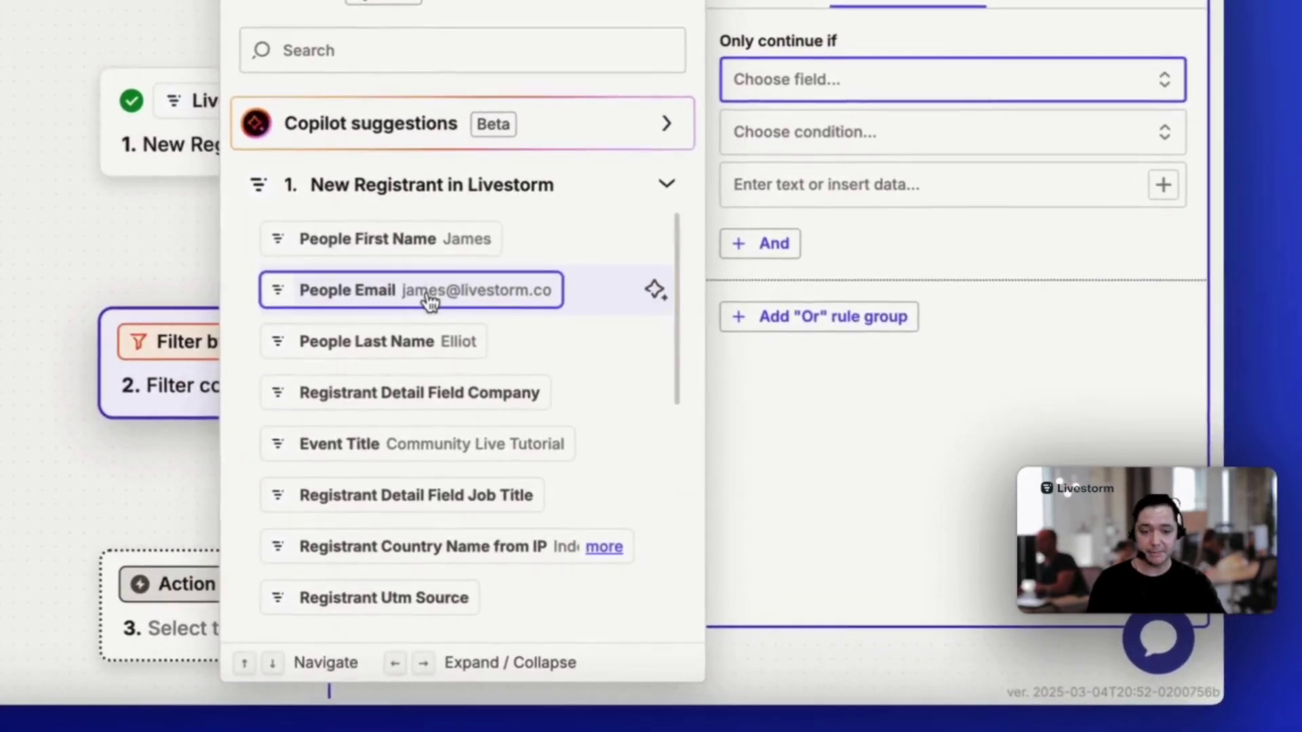
click(429, 290)
click(793, 133)
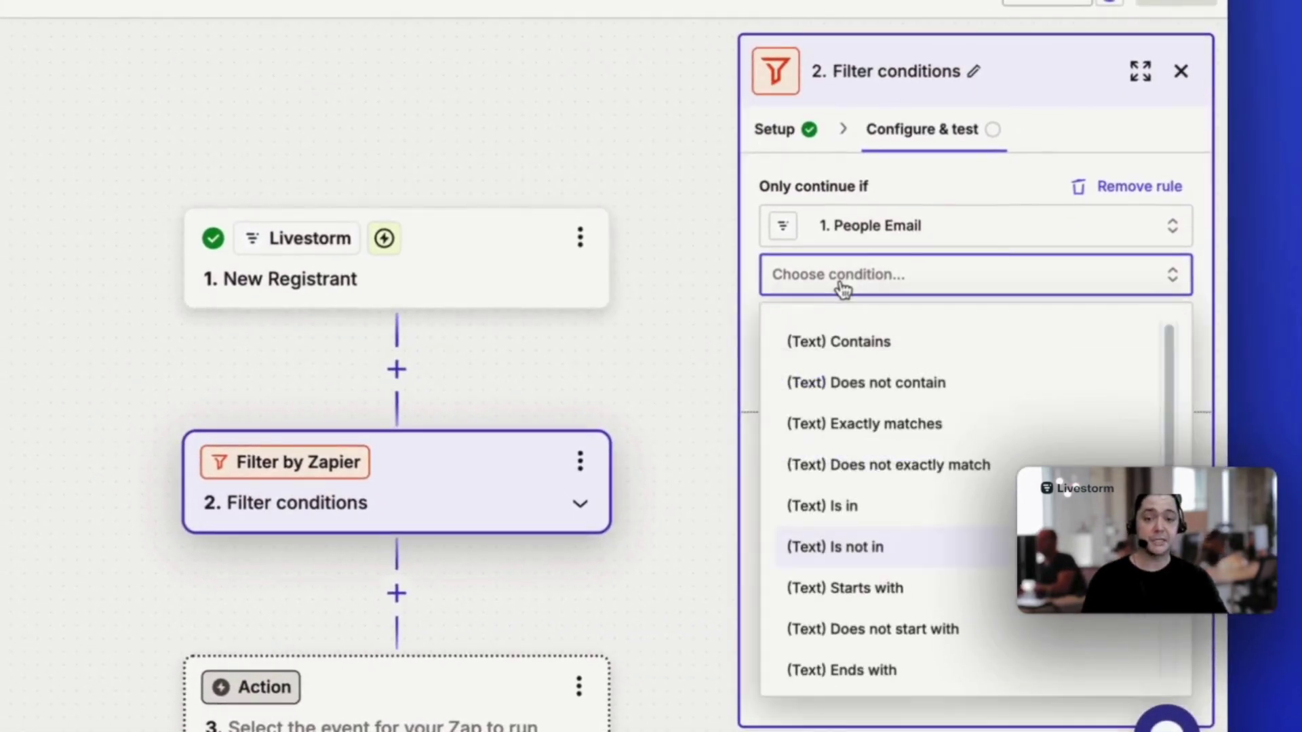
scroll(851, 508, down, 1)
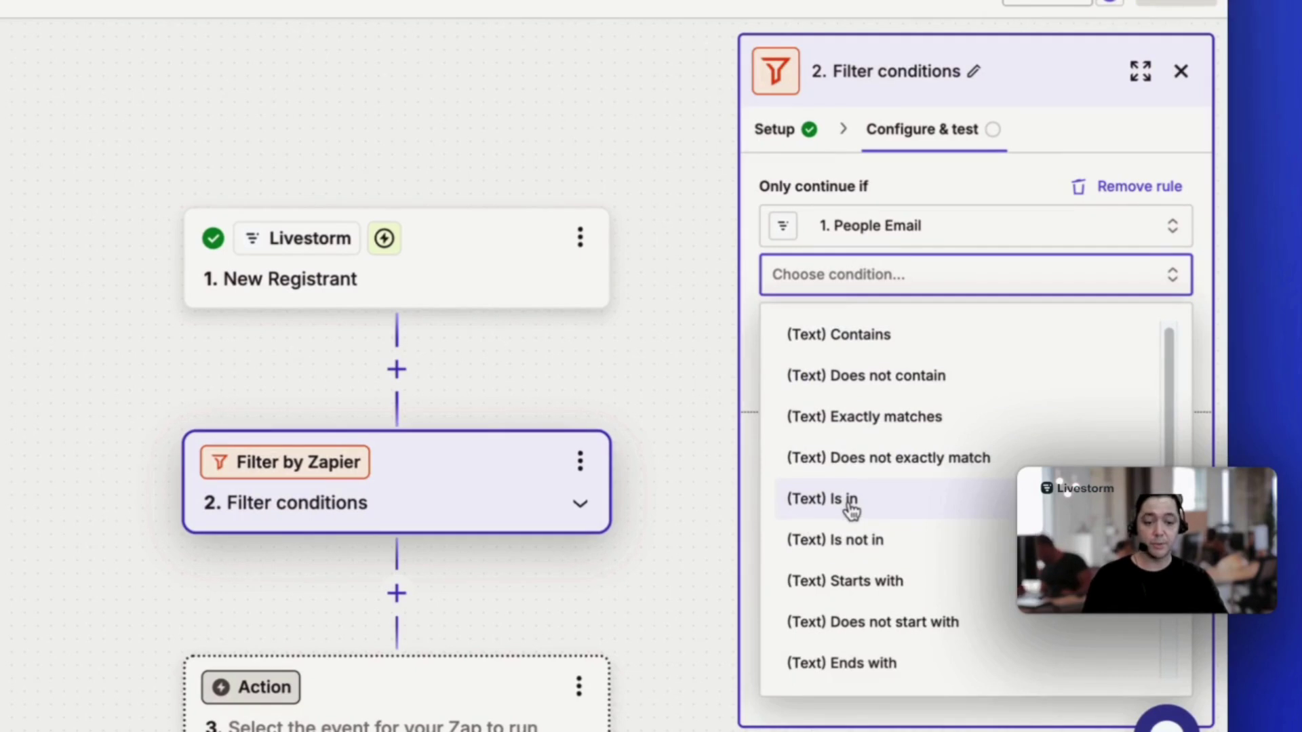
scroll(852, 509, down, 3)
click(847, 508)
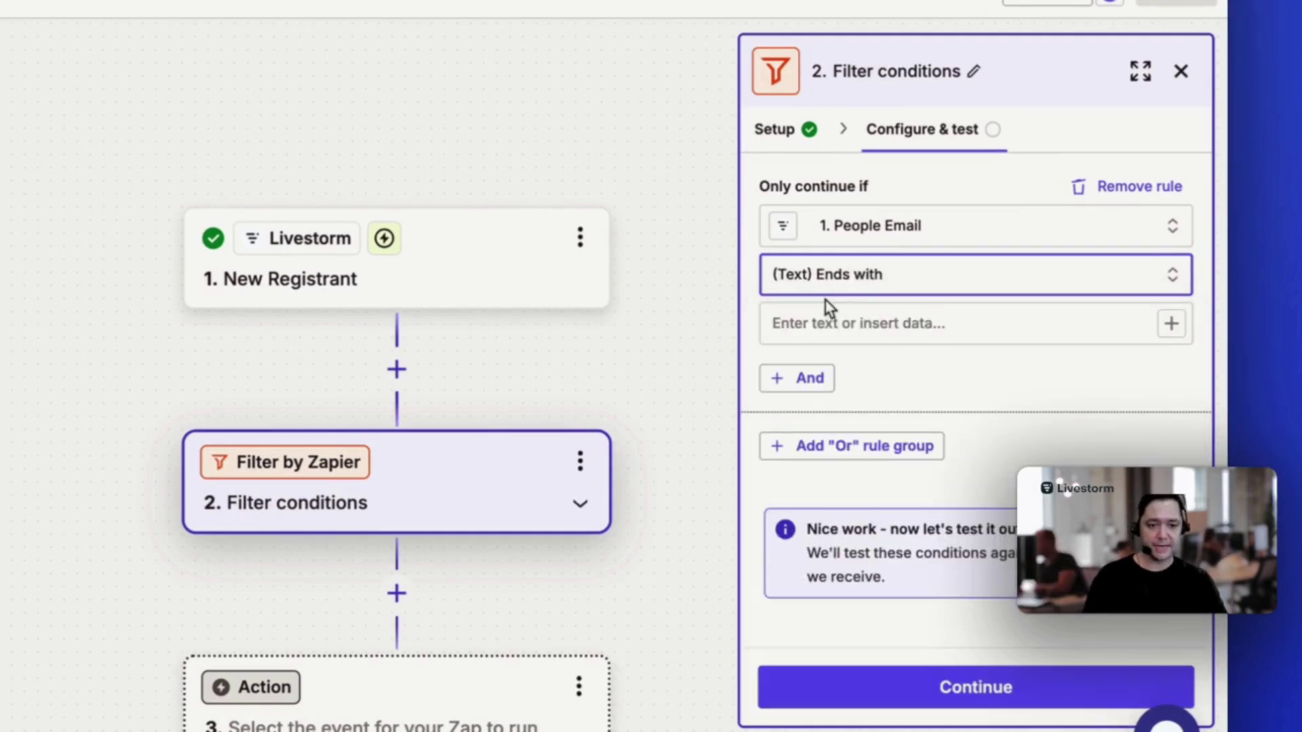
click(829, 335)
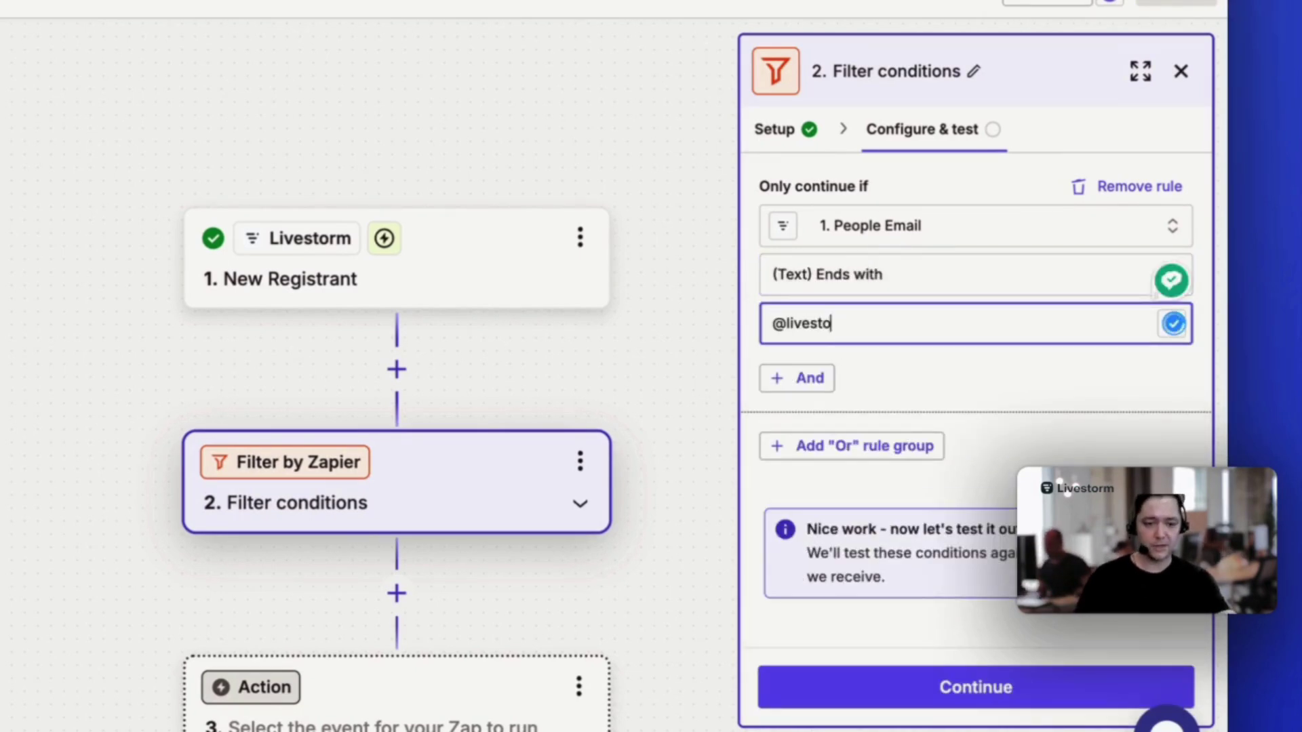
text(@livestorm.co)
click(959, 691)
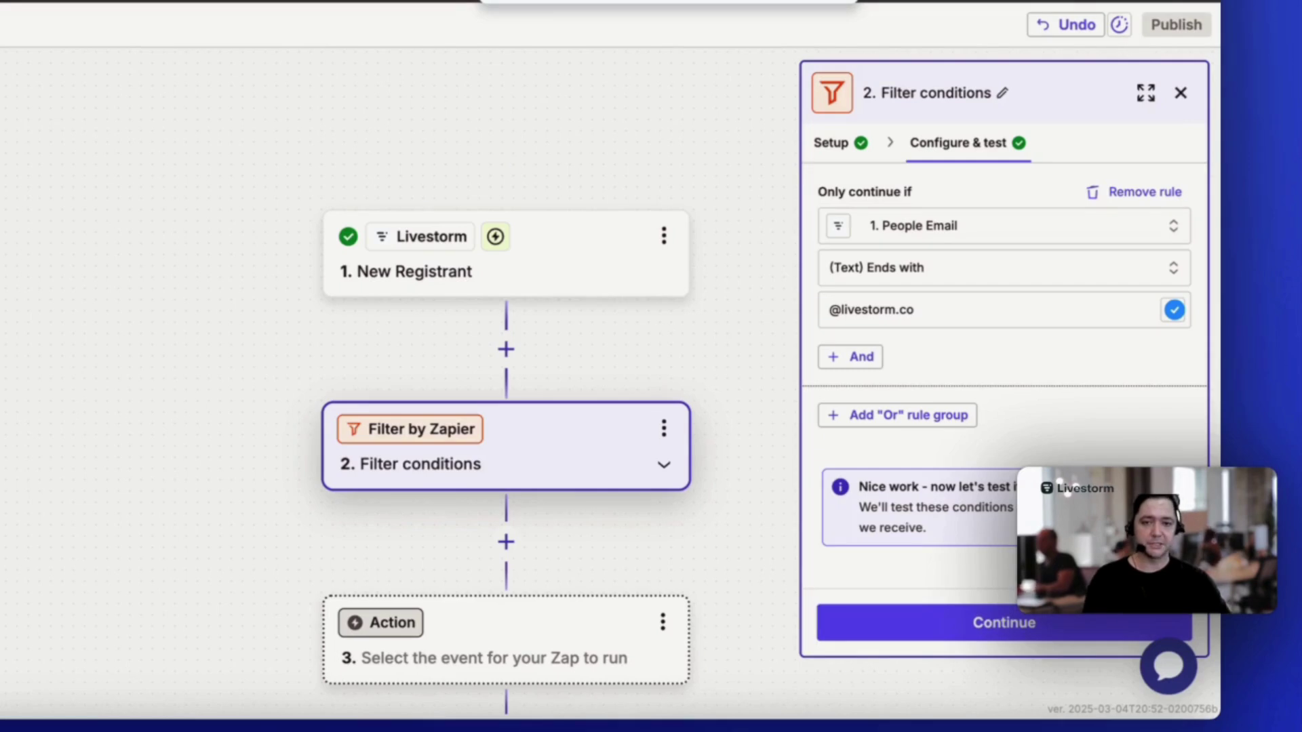
click(1029, 627)
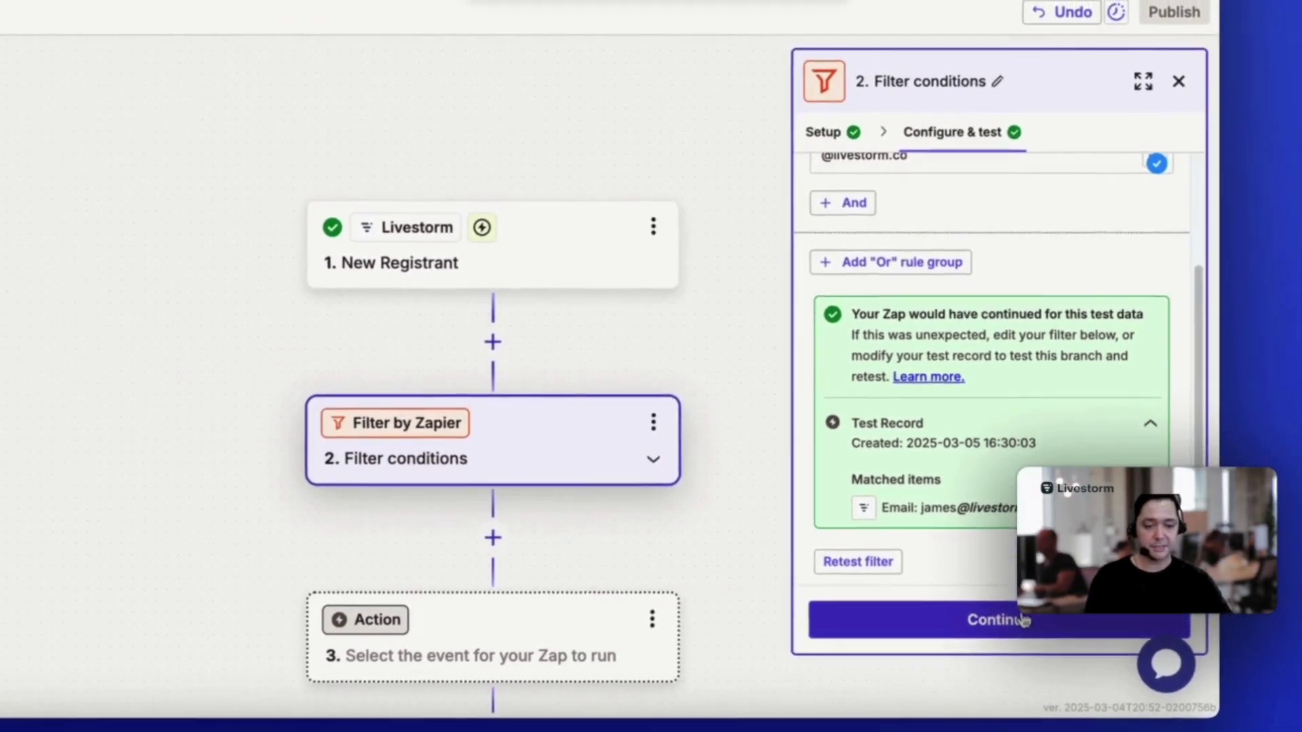
click(1010, 619)
click(103, 603)
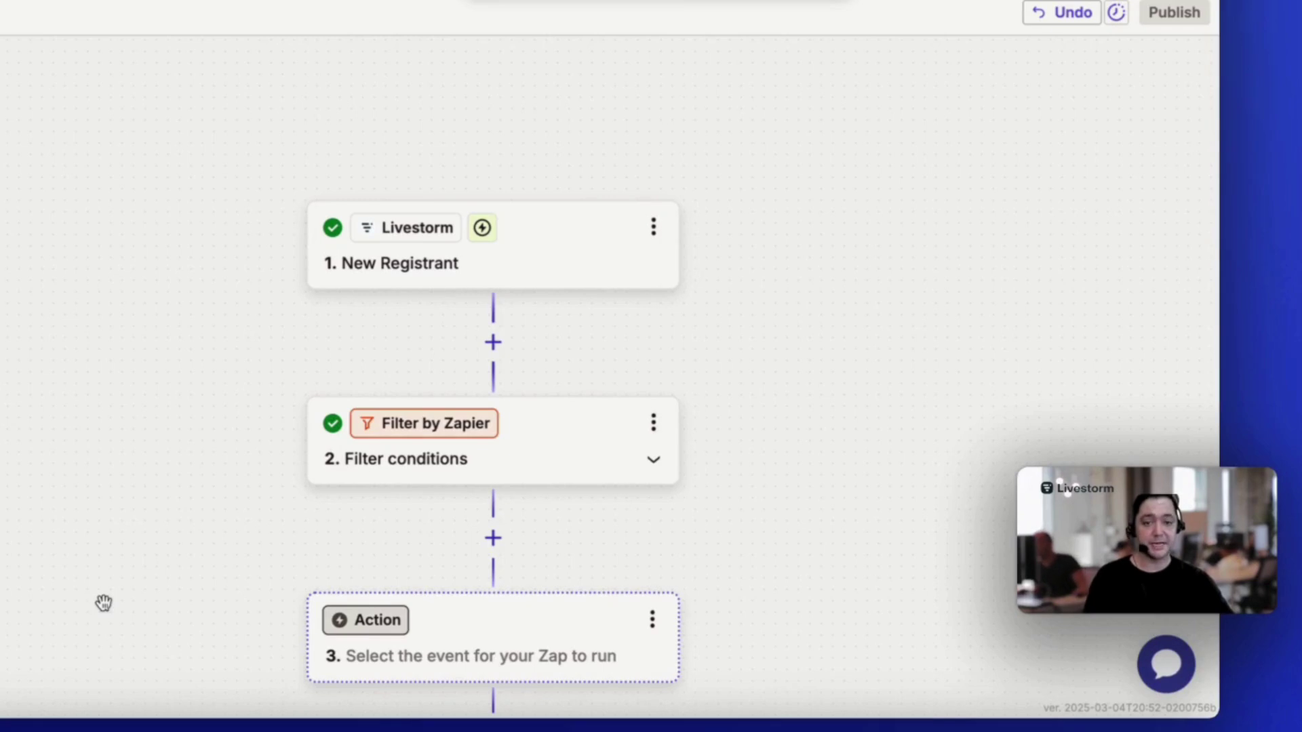
Choose Livestorm for the action step with the Remove Registrant event
click(372, 621)
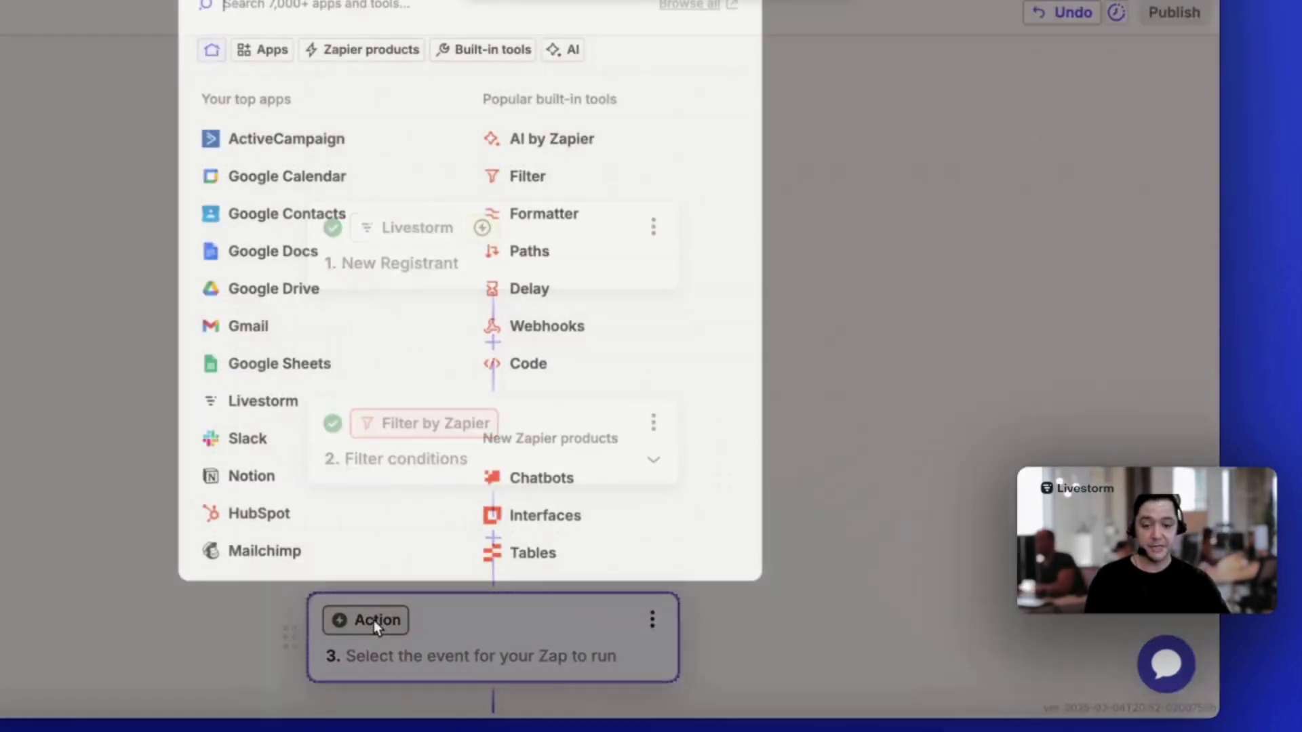
text(livestorm)
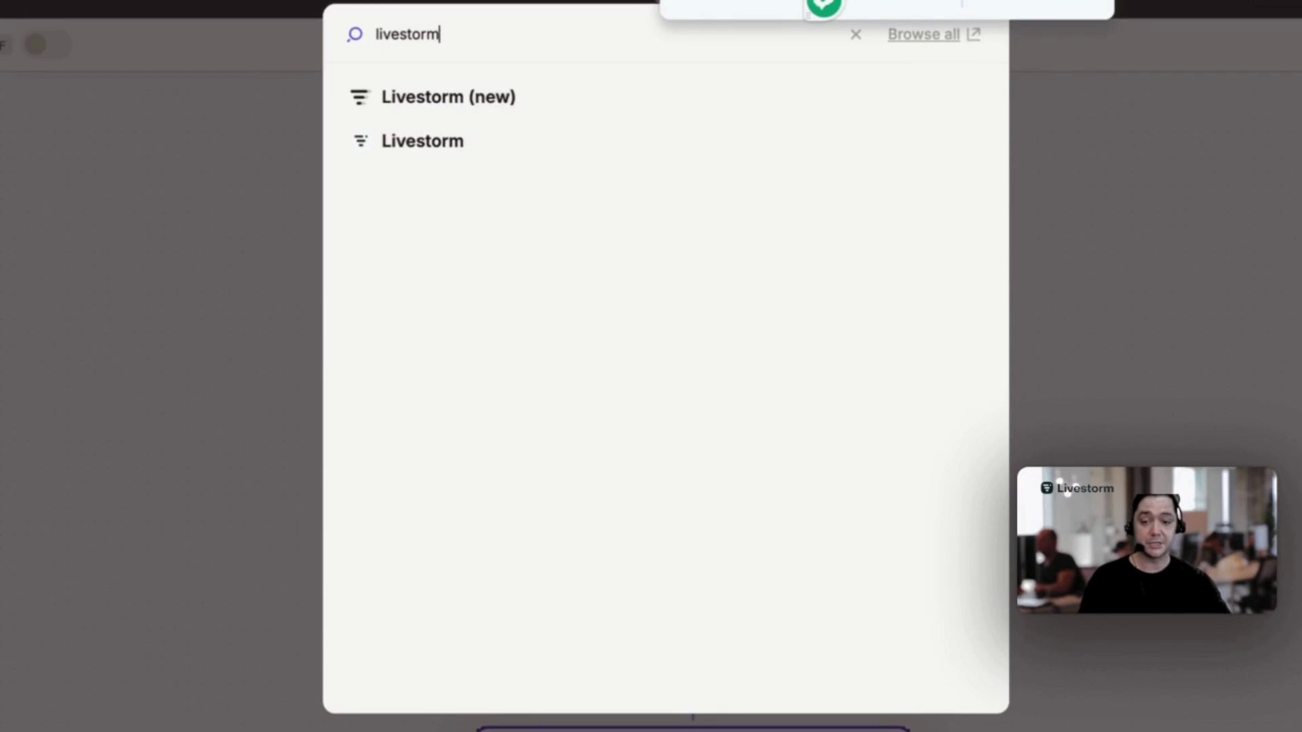
click(422, 140)
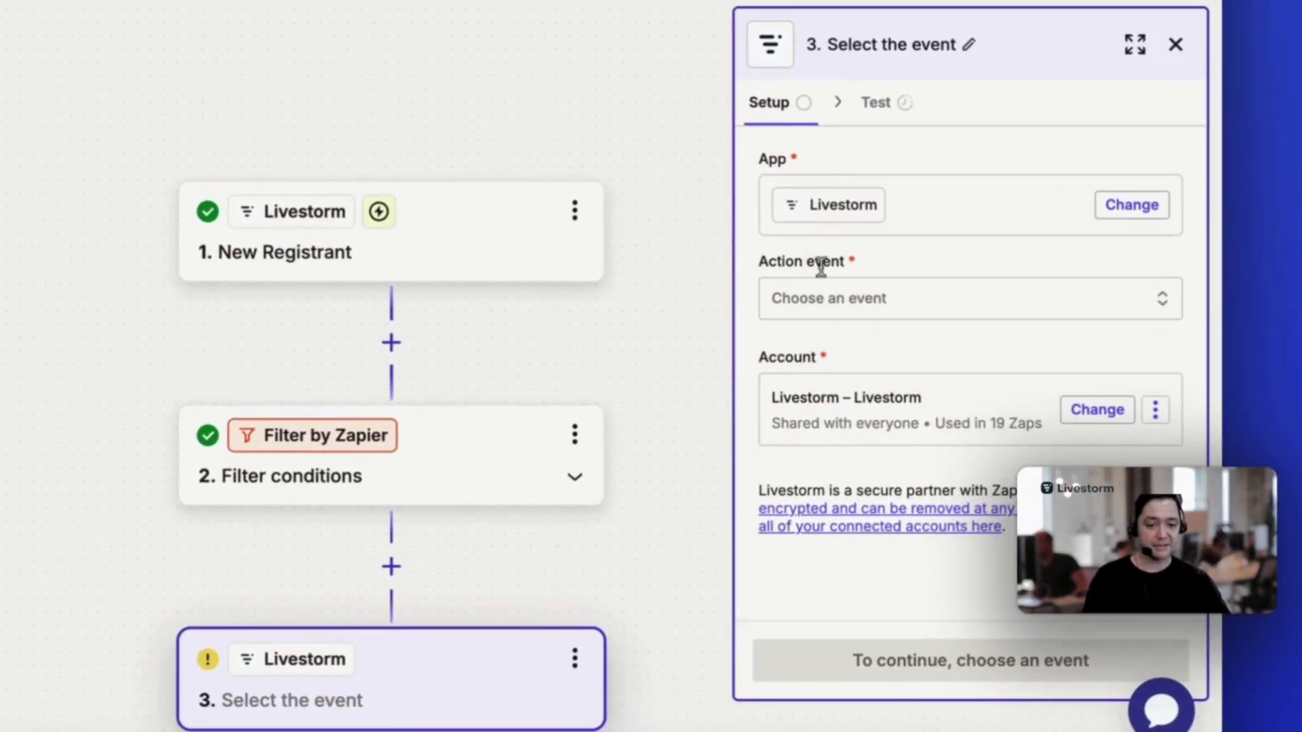
click(822, 298)
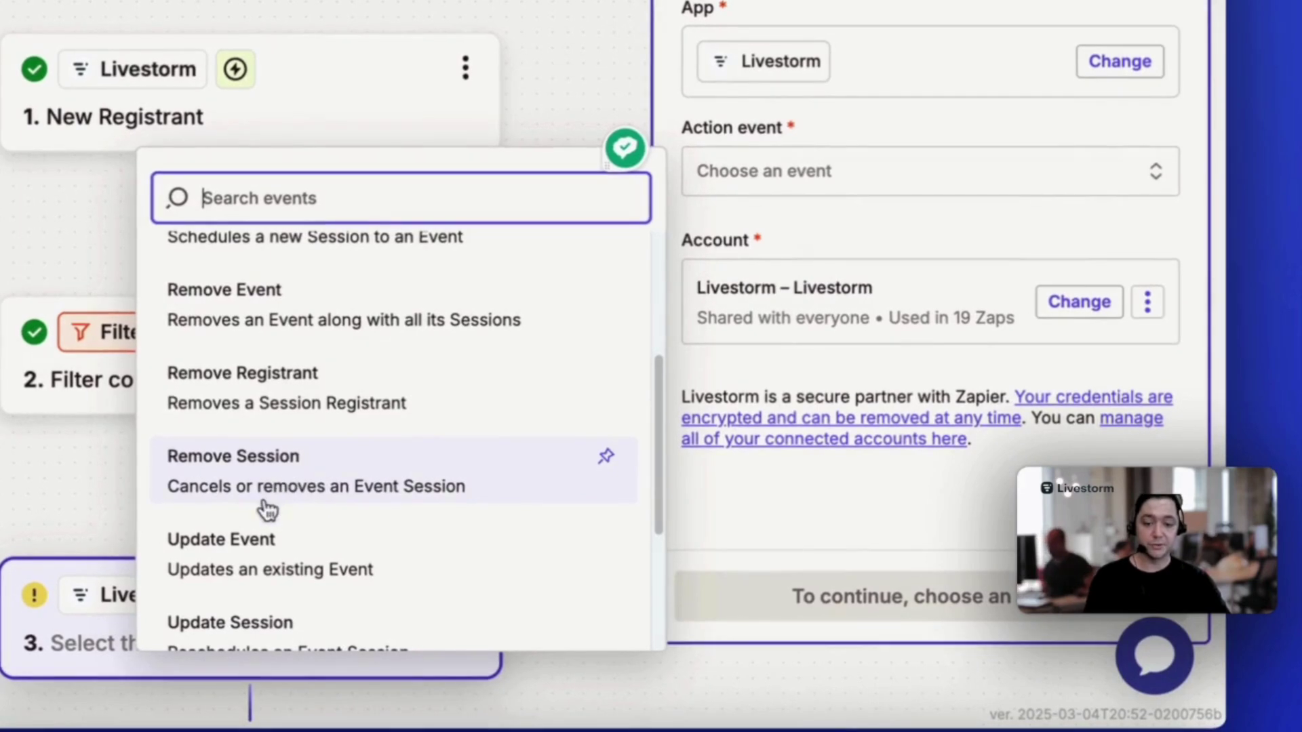
click(258, 397)
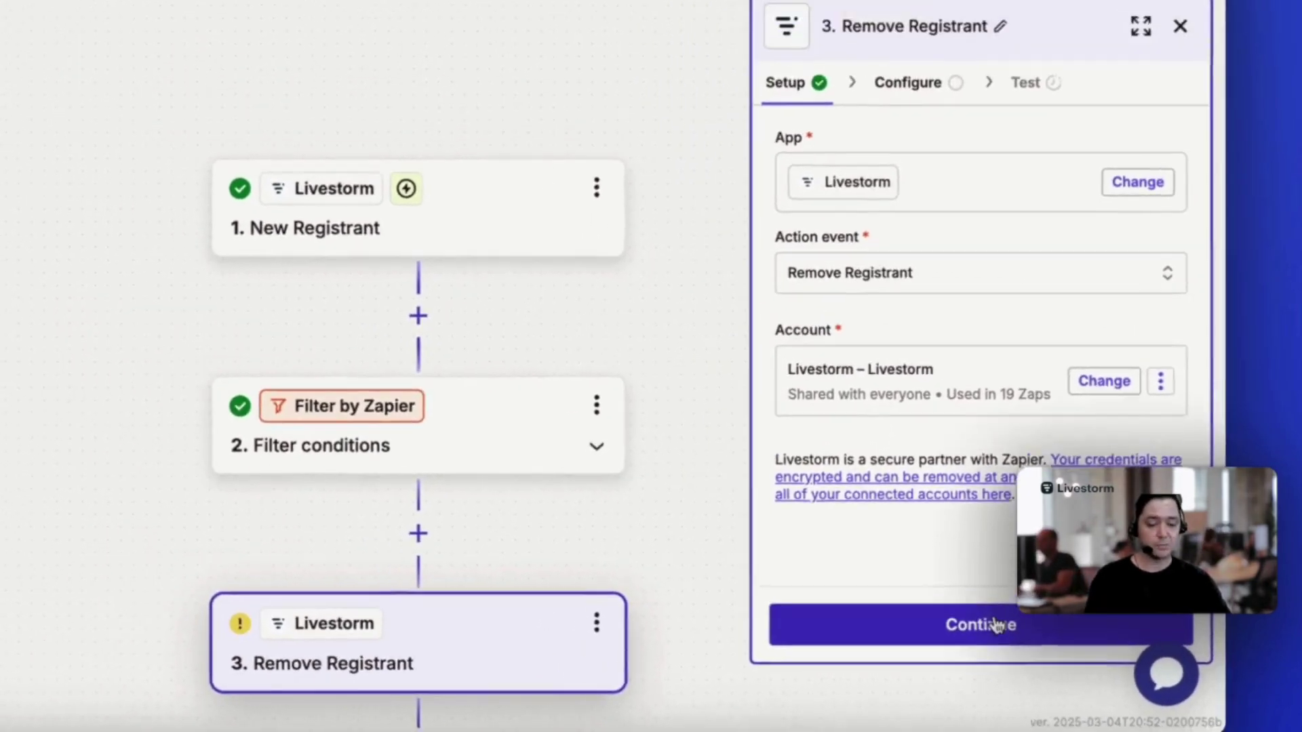
click(995, 624)
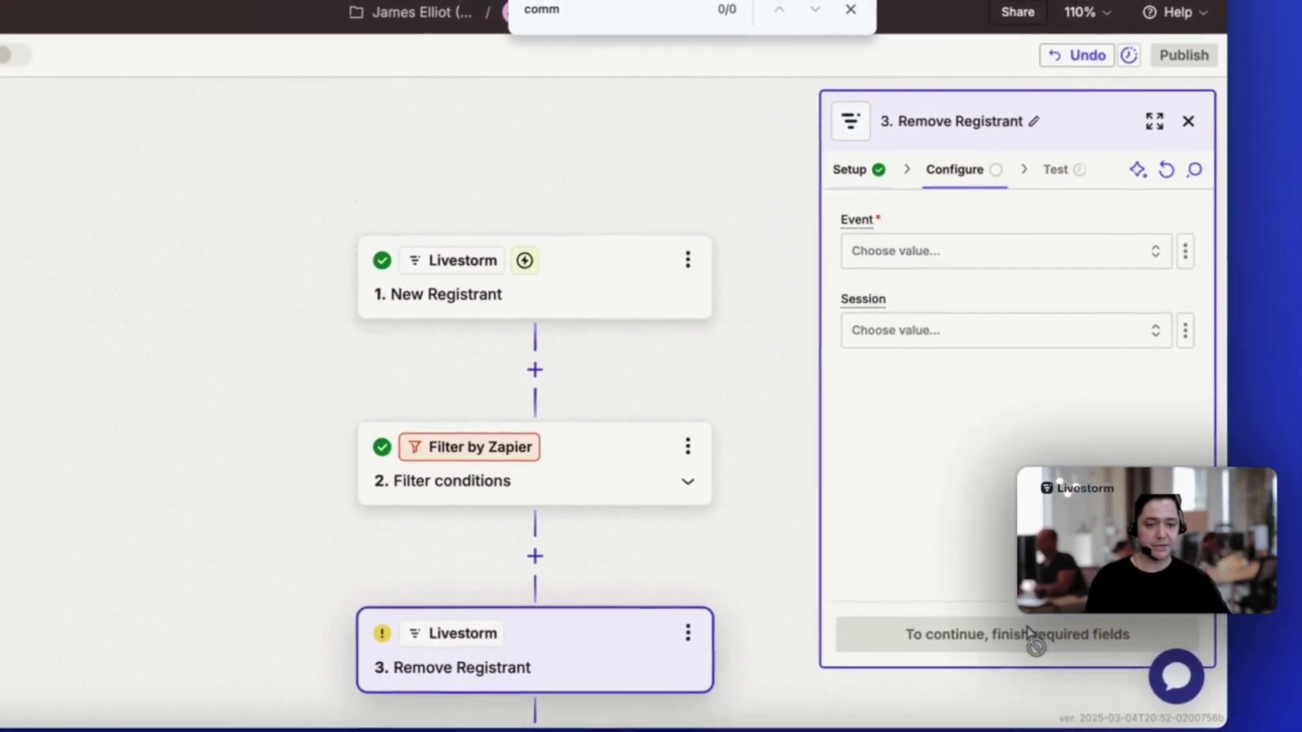
Map Registrant Email to the New Registrant trigger's People Email
click(900, 176)
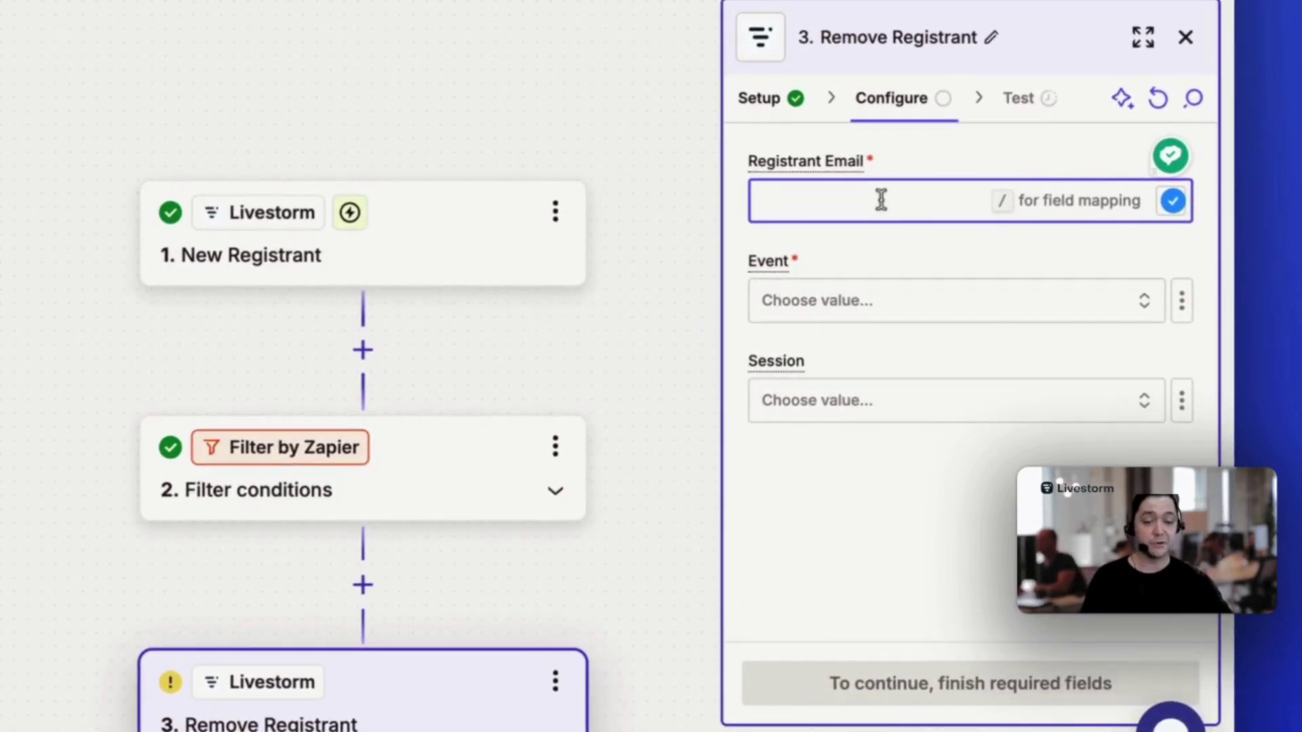
text(/)
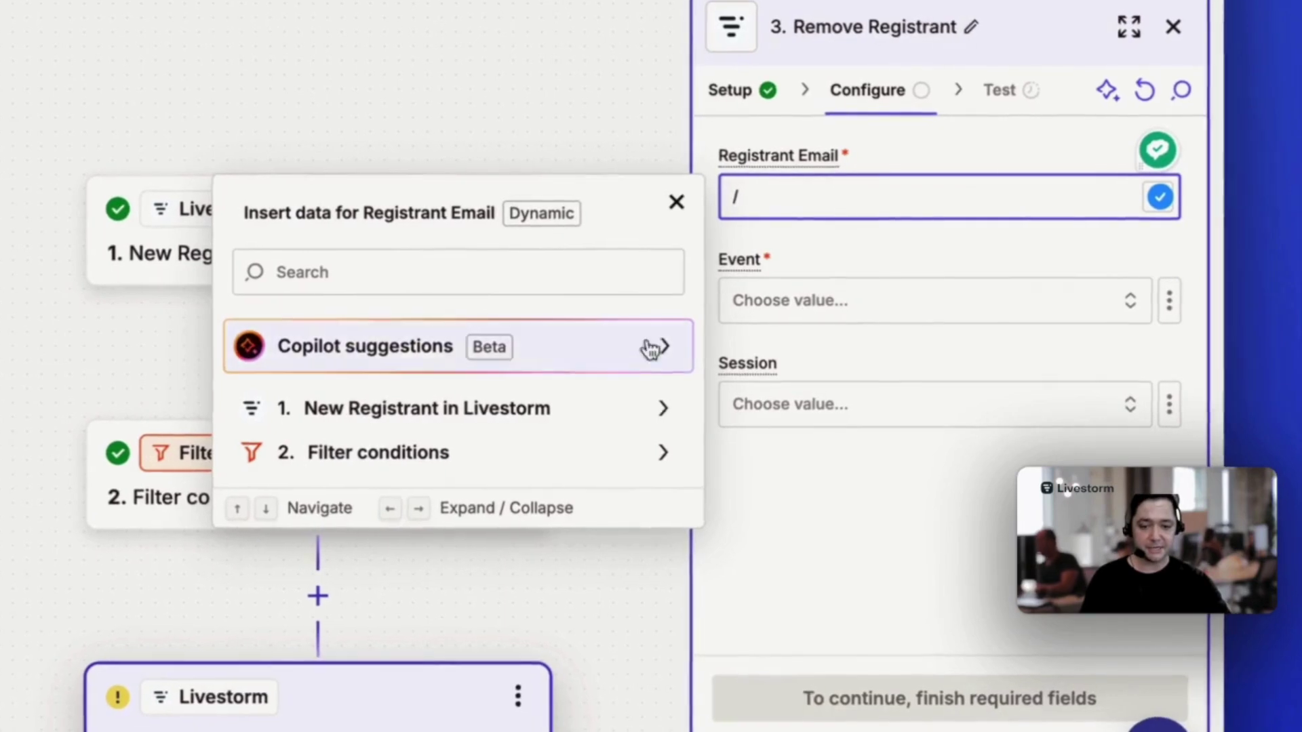
click(436, 417)
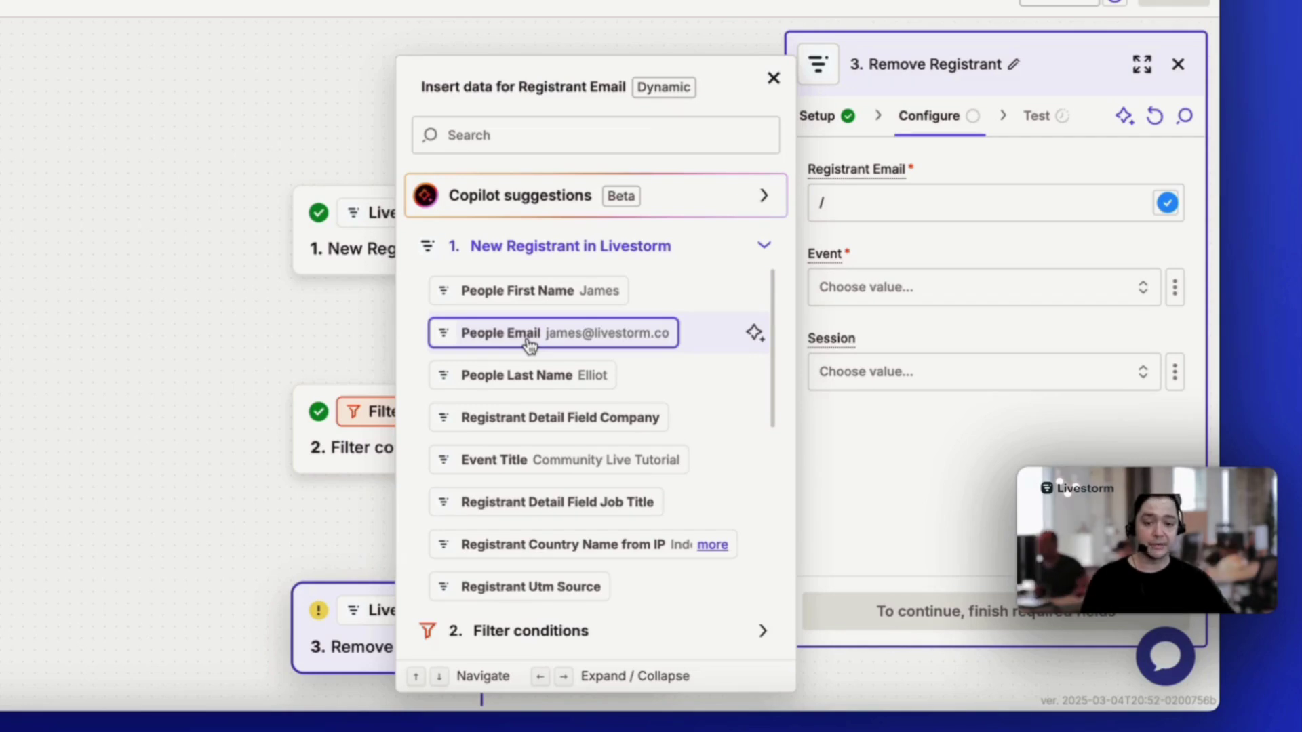
click(503, 333)
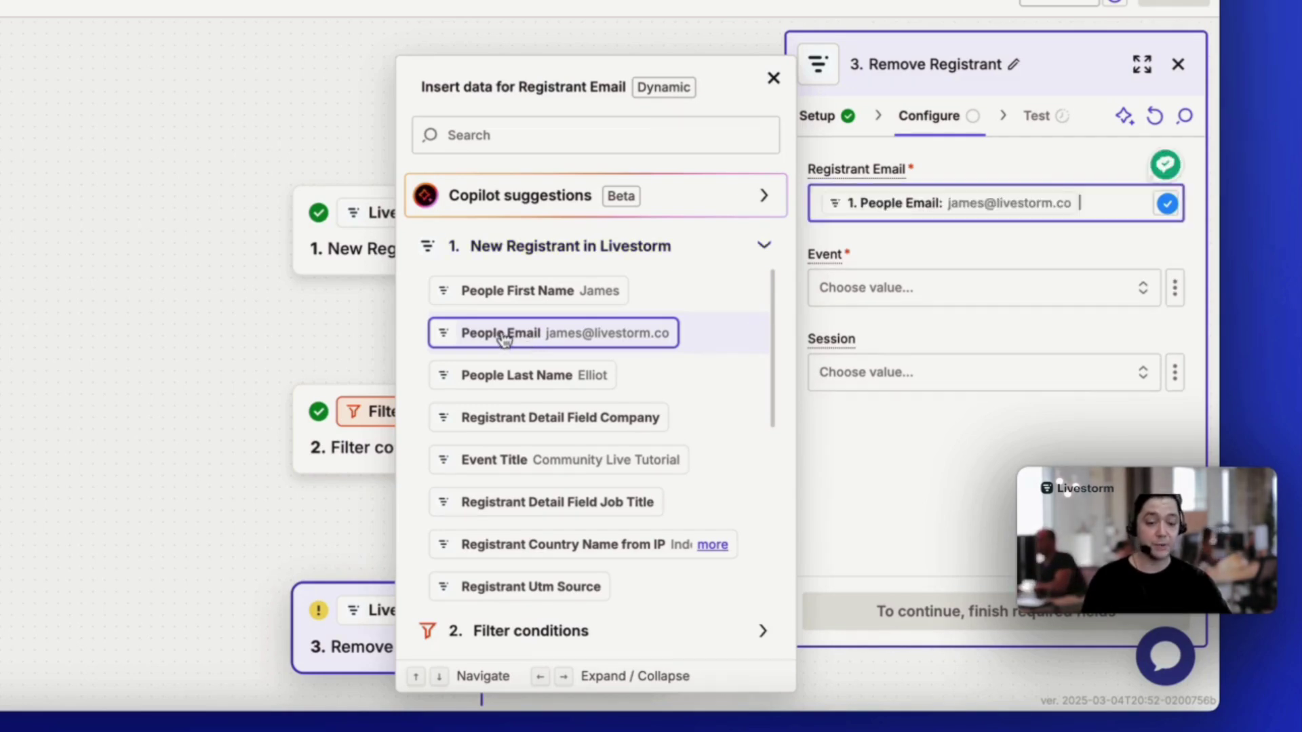
Set Event to Community Live Tutorial and Session to 17/6/2025, 8:00:00 PM
click(871, 298)
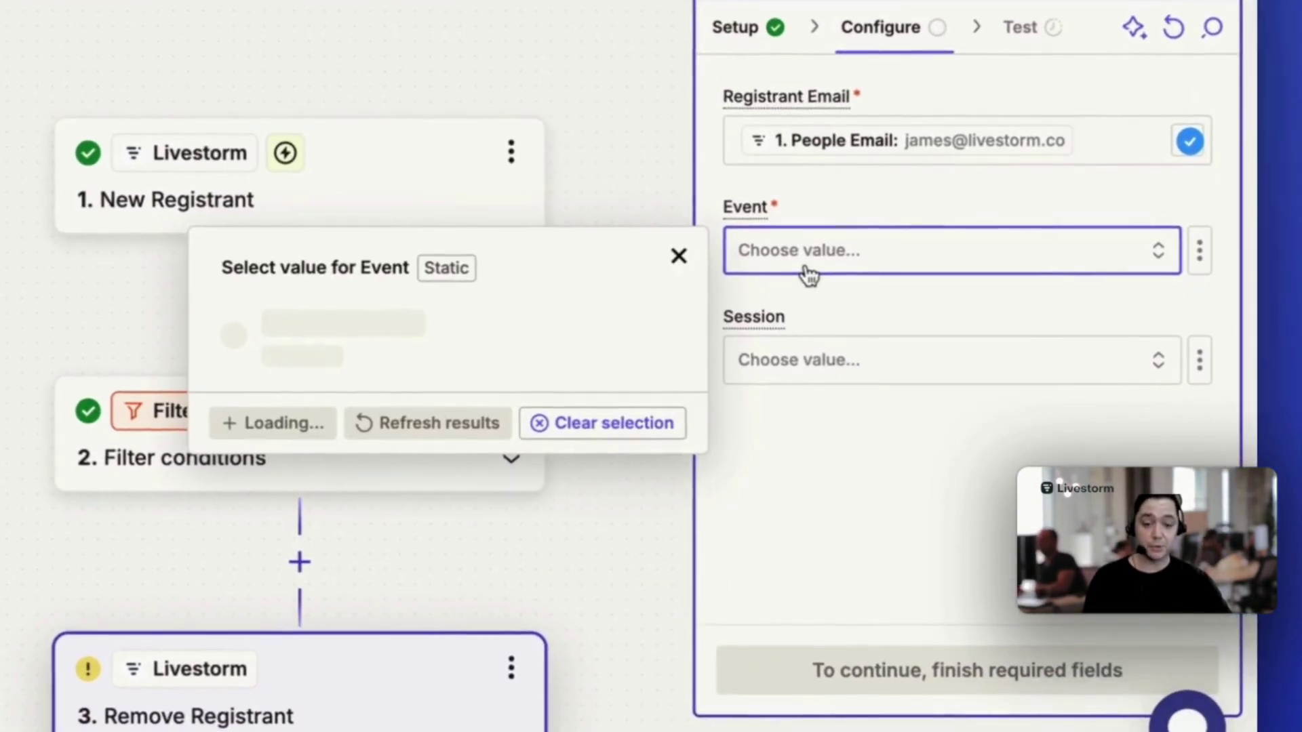
click(585, 319)
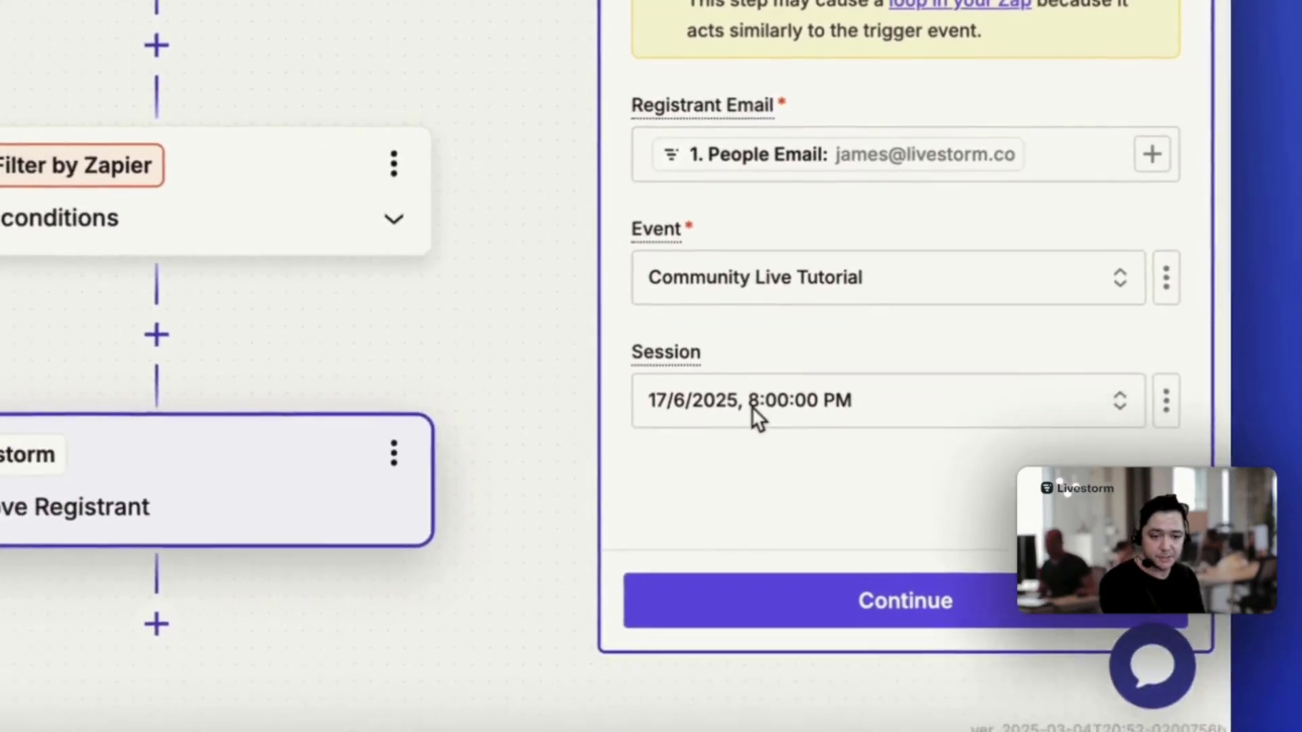
click(715, 472)
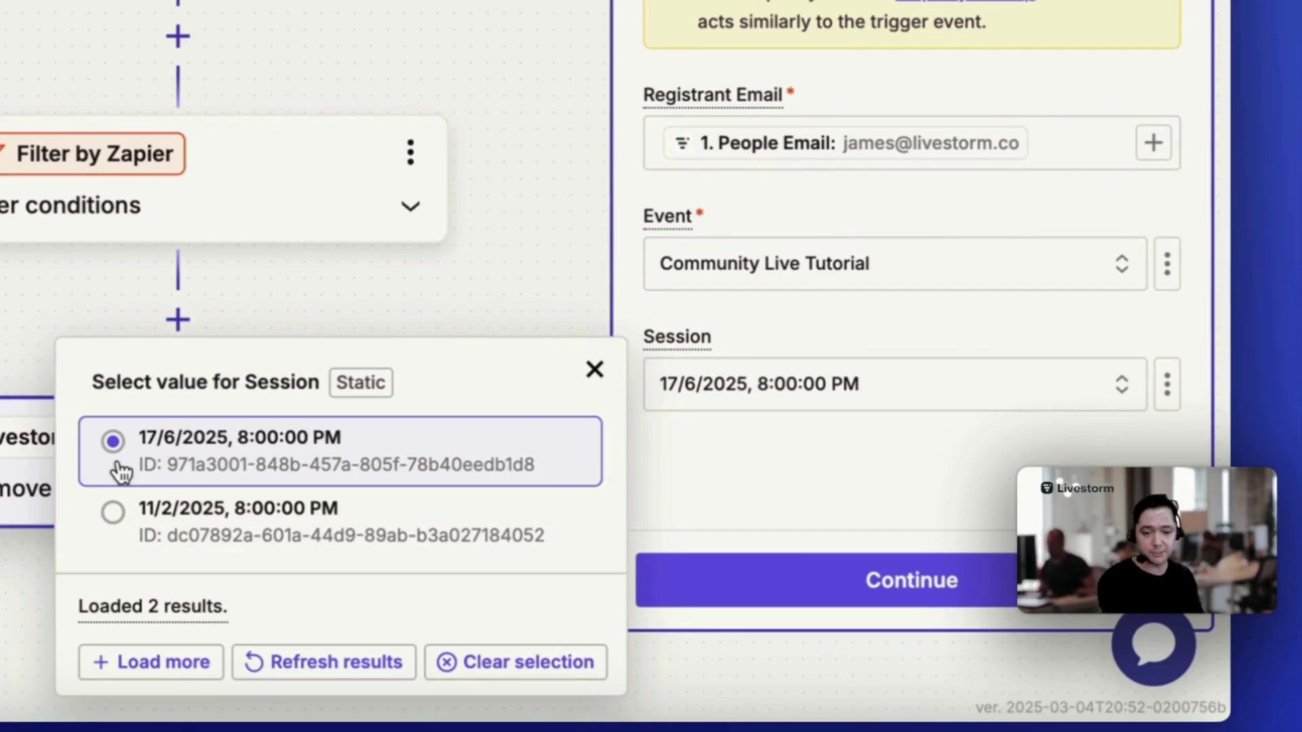
click(122, 465)
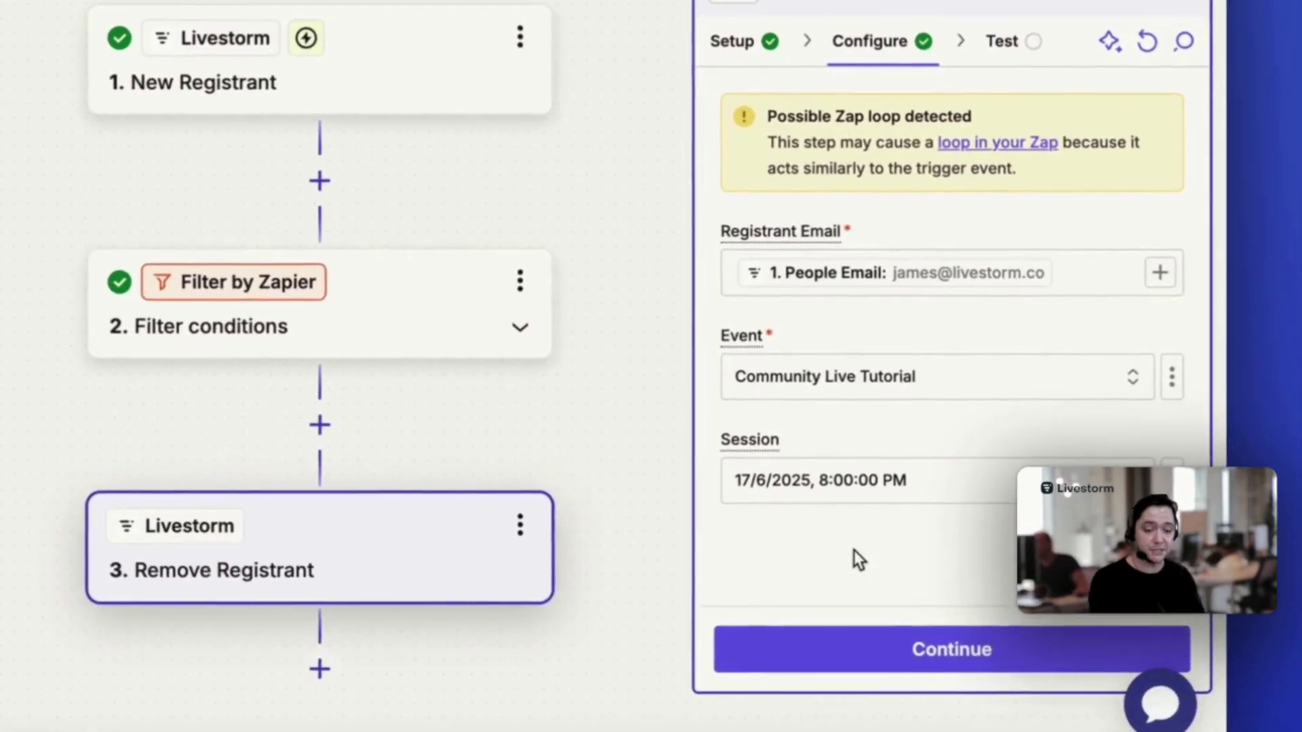
Test the Remove Registrant step, return to the canvas, and publish the Zap
click(976, 631)
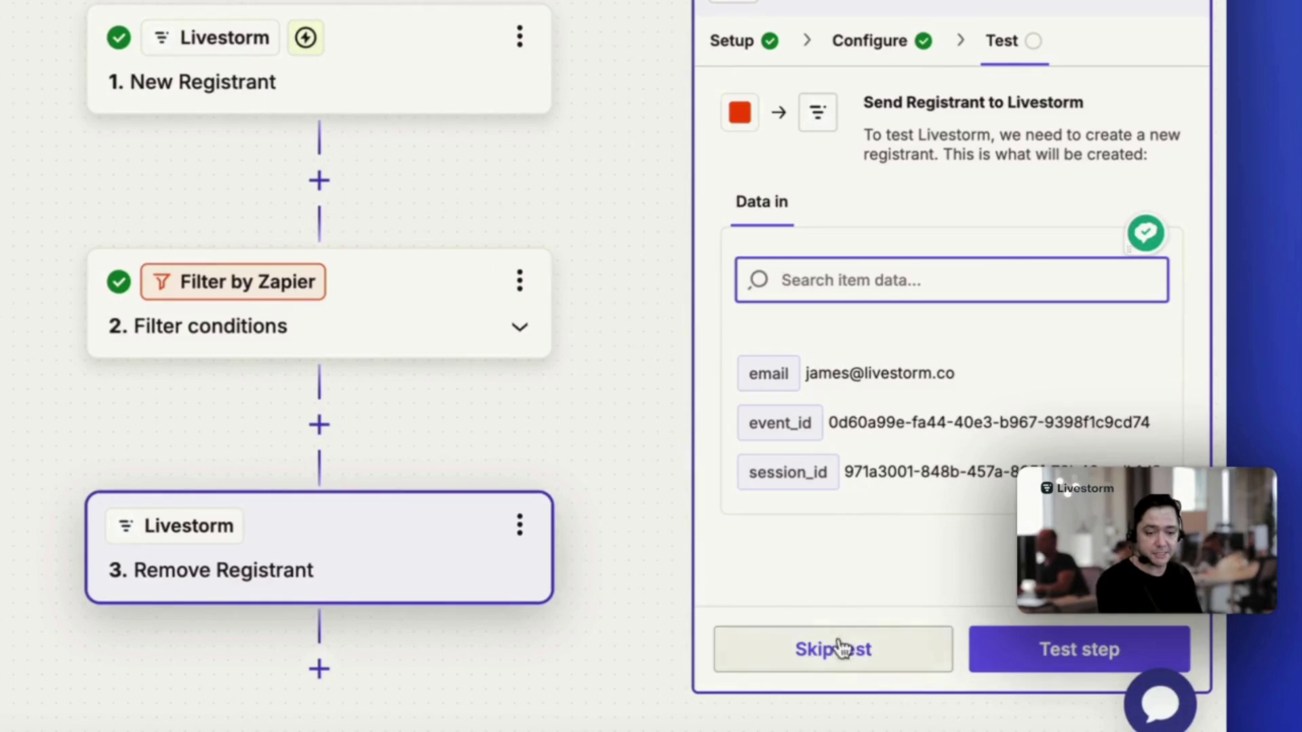
click(1020, 649)
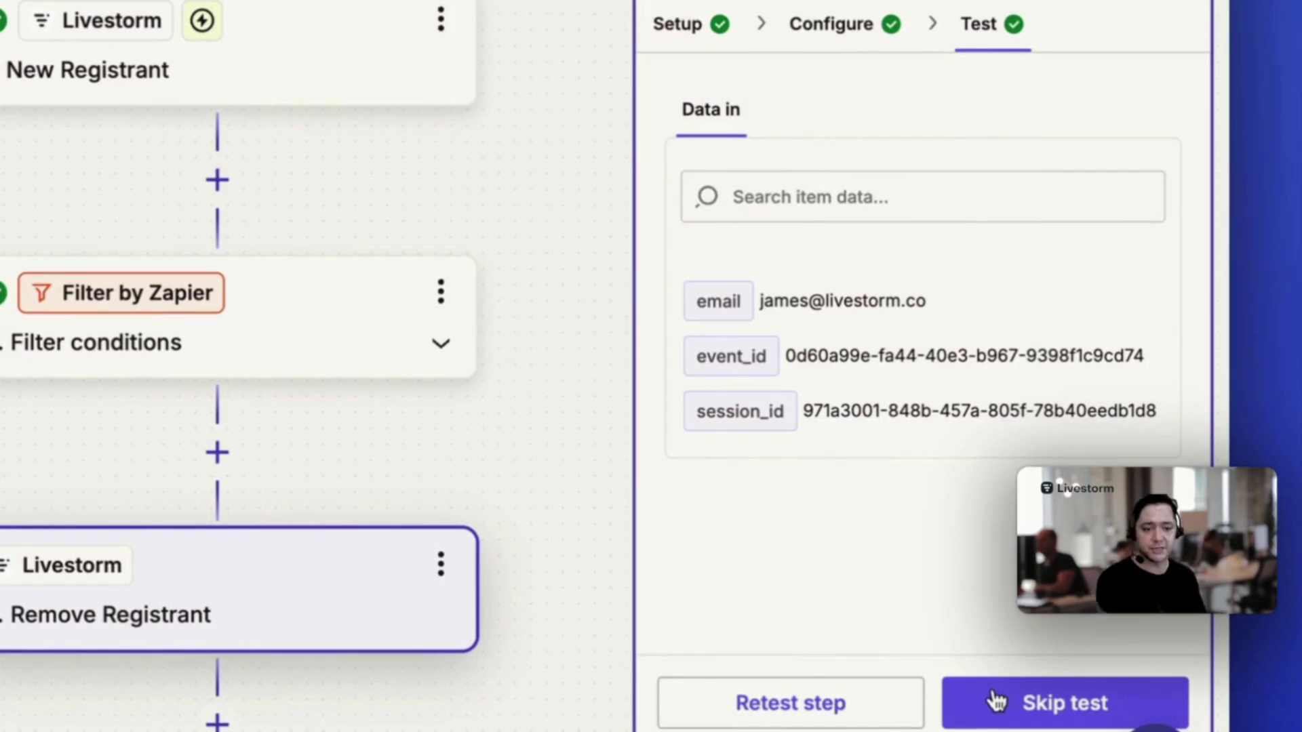
click(971, 689)
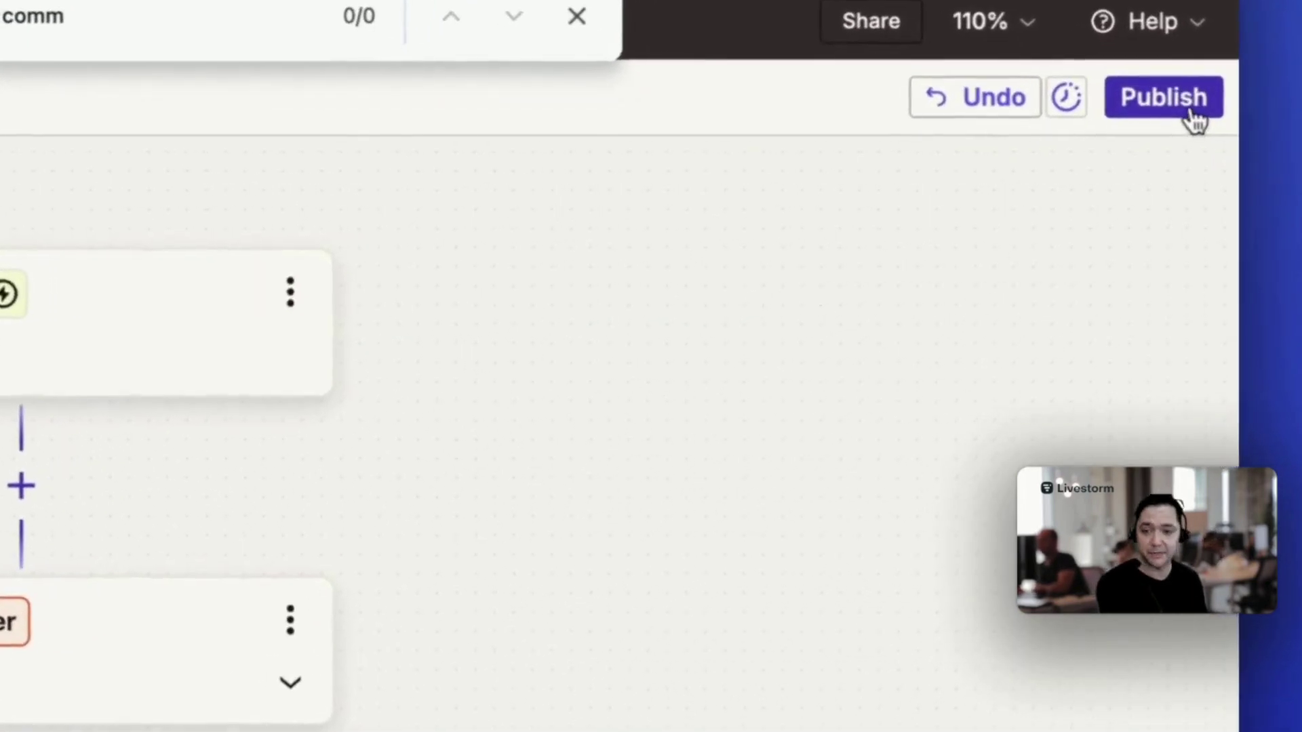
click(1177, 108)
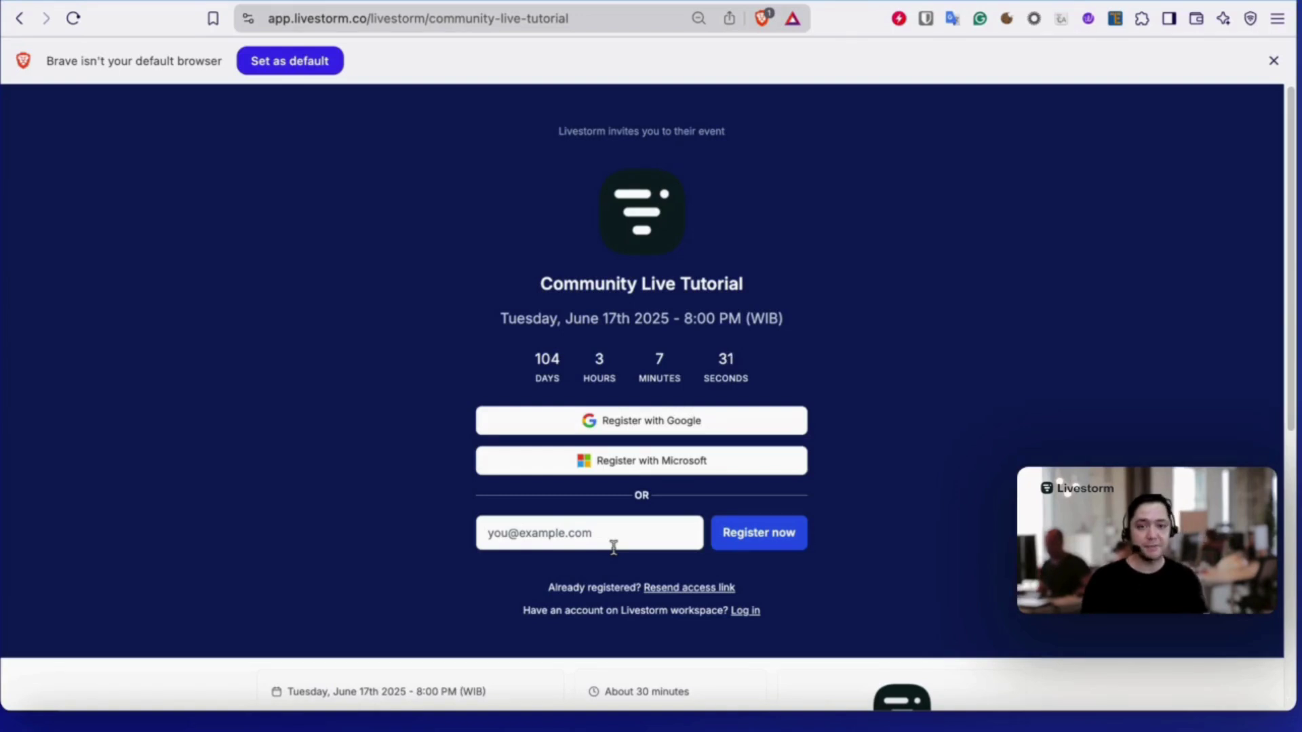
click(614, 541)
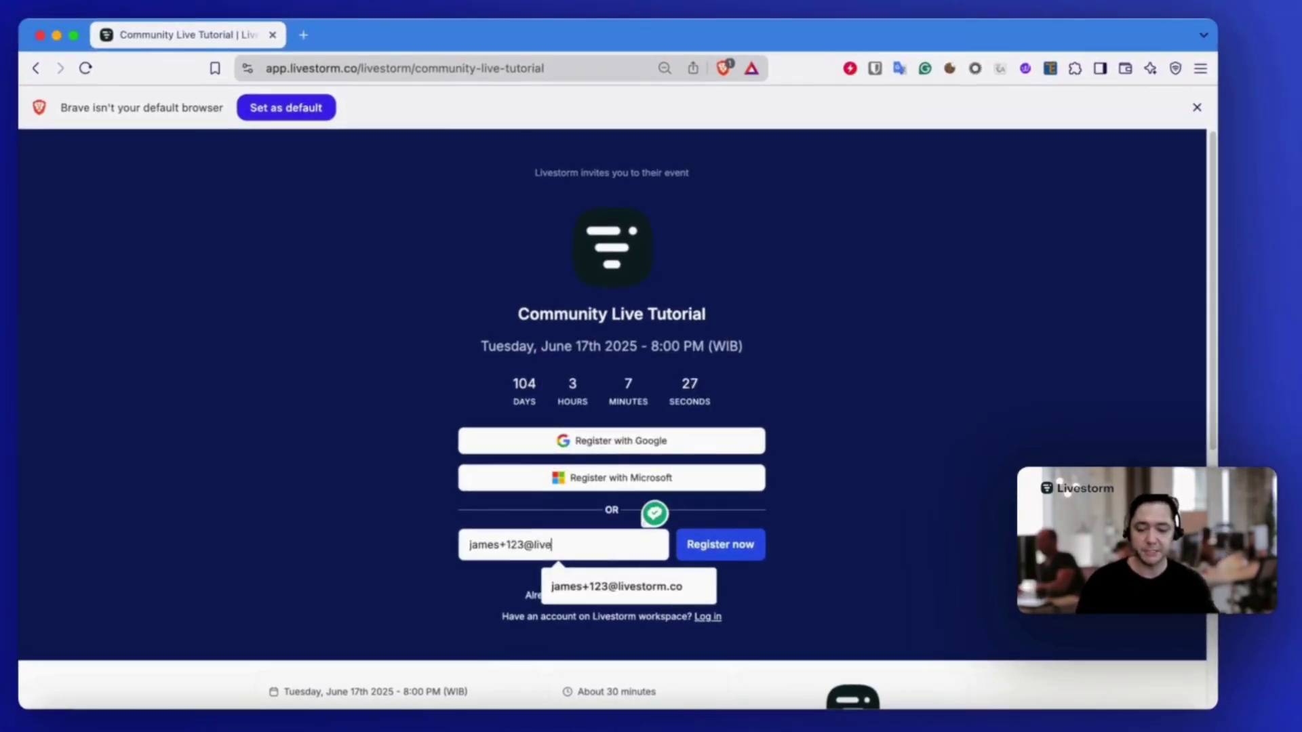
click(712, 588)
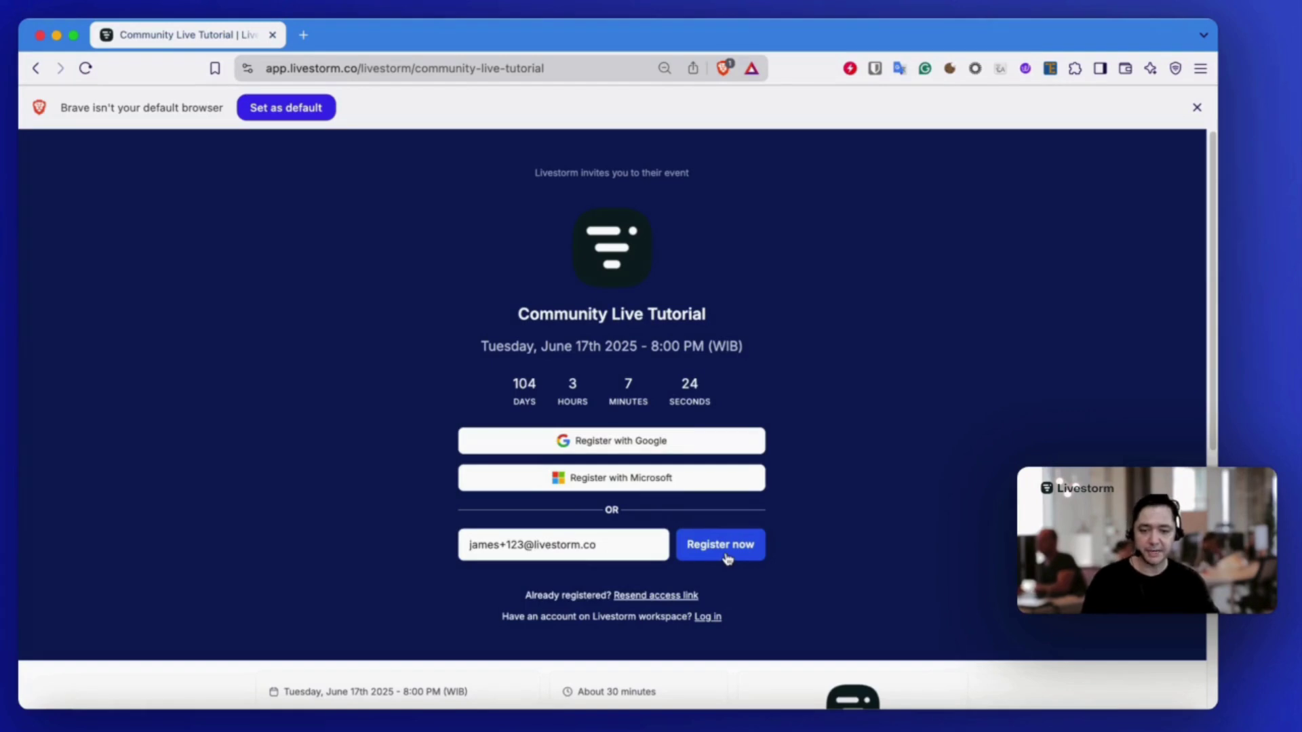
click(726, 558)
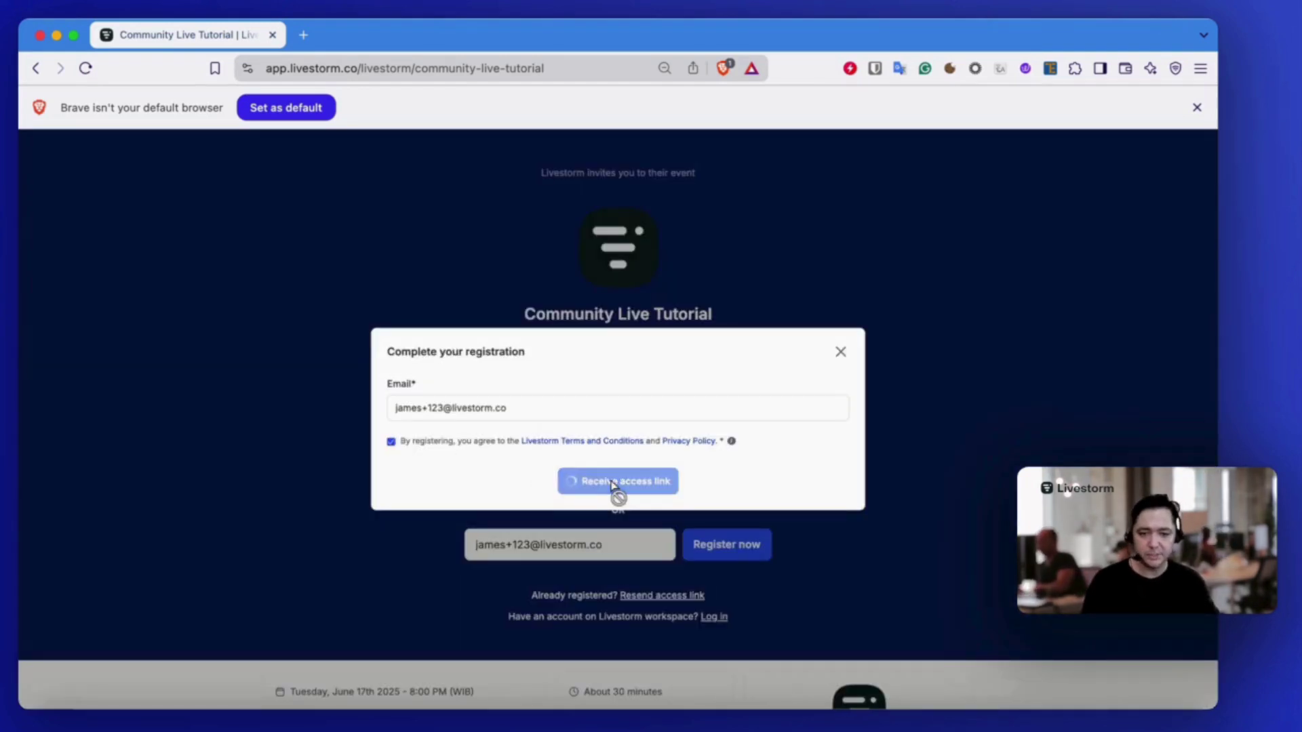